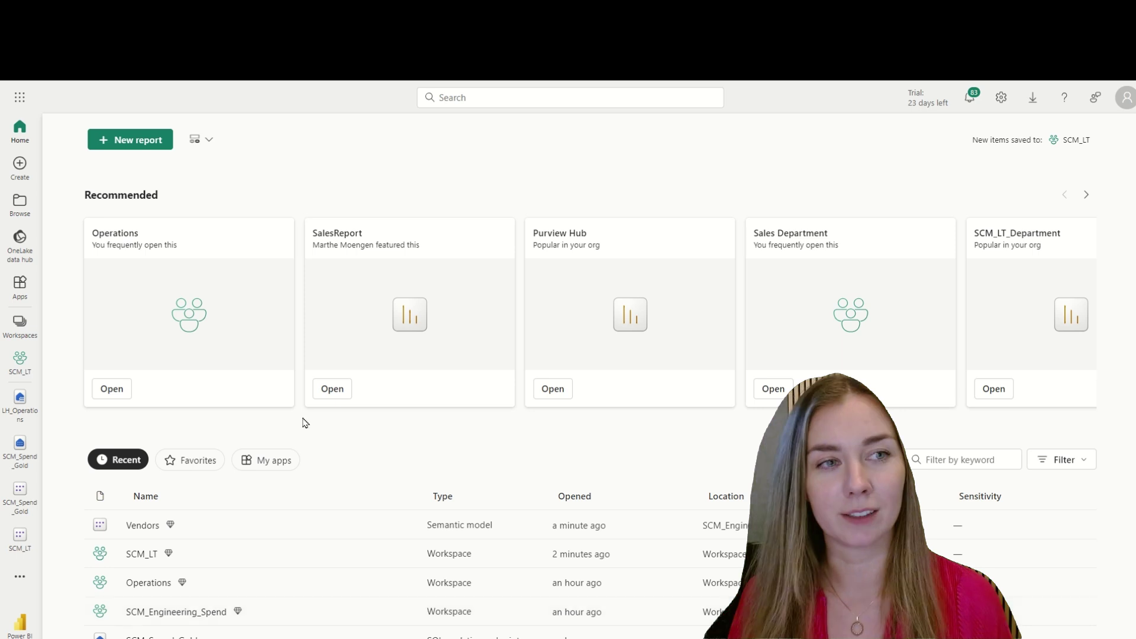
Step: Open the Domains page of the Admin portal from the Settings panel
click(1000, 99)
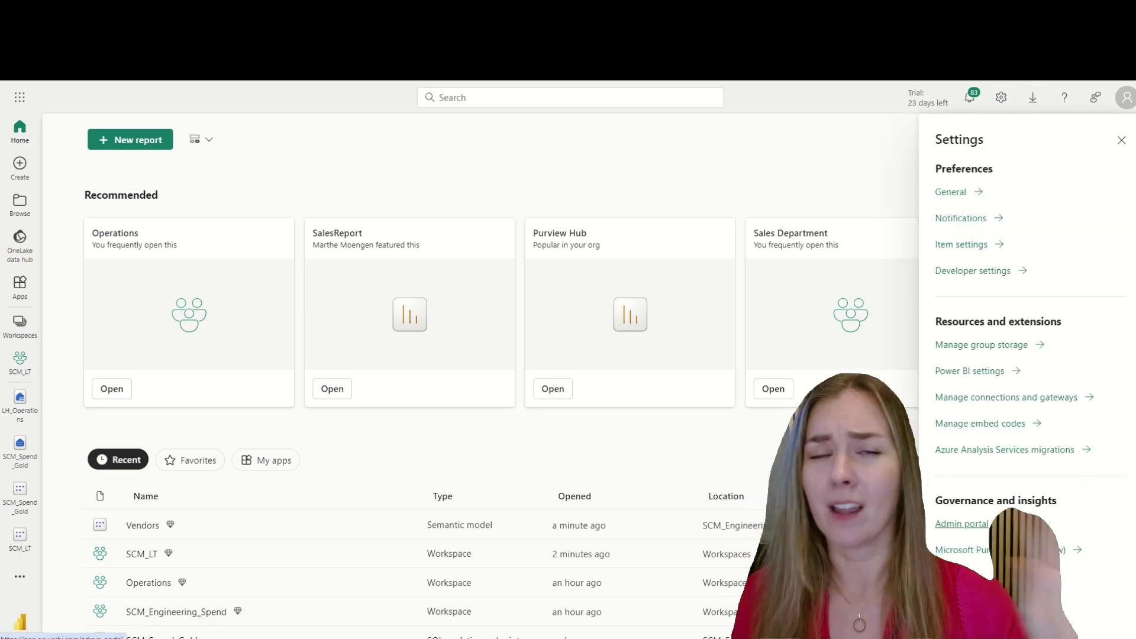
click(973, 525)
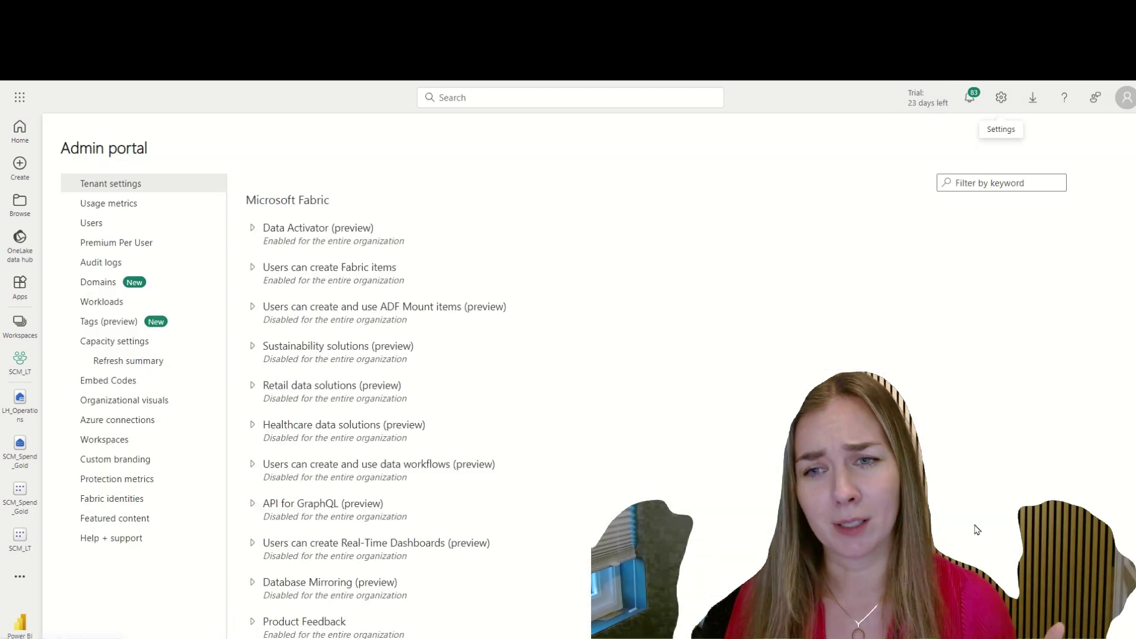
click(162, 284)
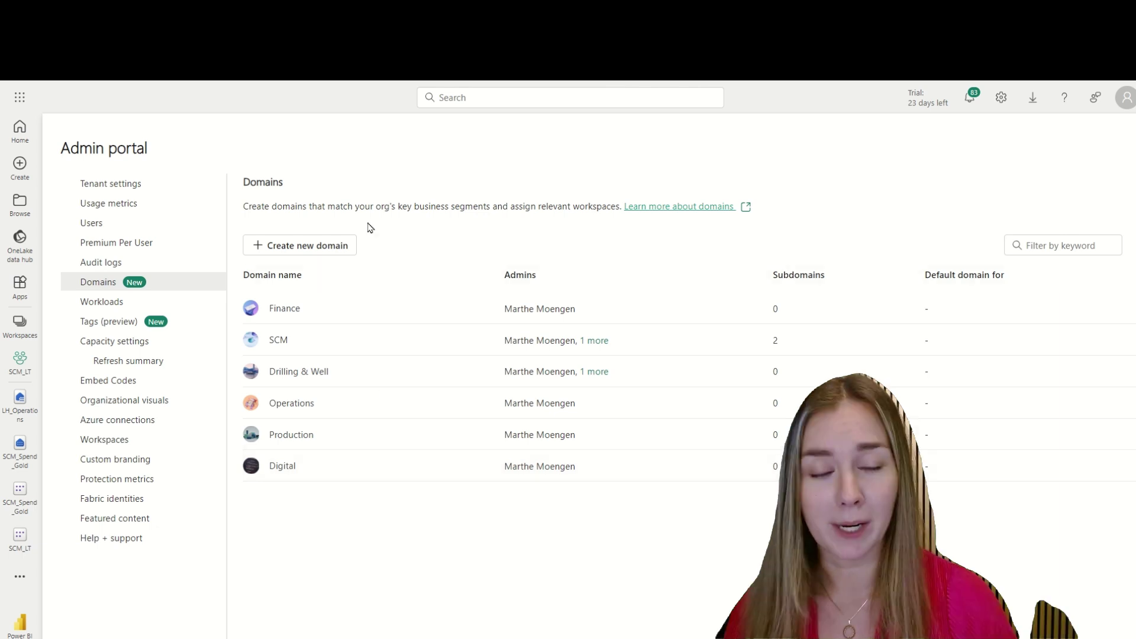
Step: Open the SCM domain and review its Image, Admins, Contributors and Default domain settings
click(283, 341)
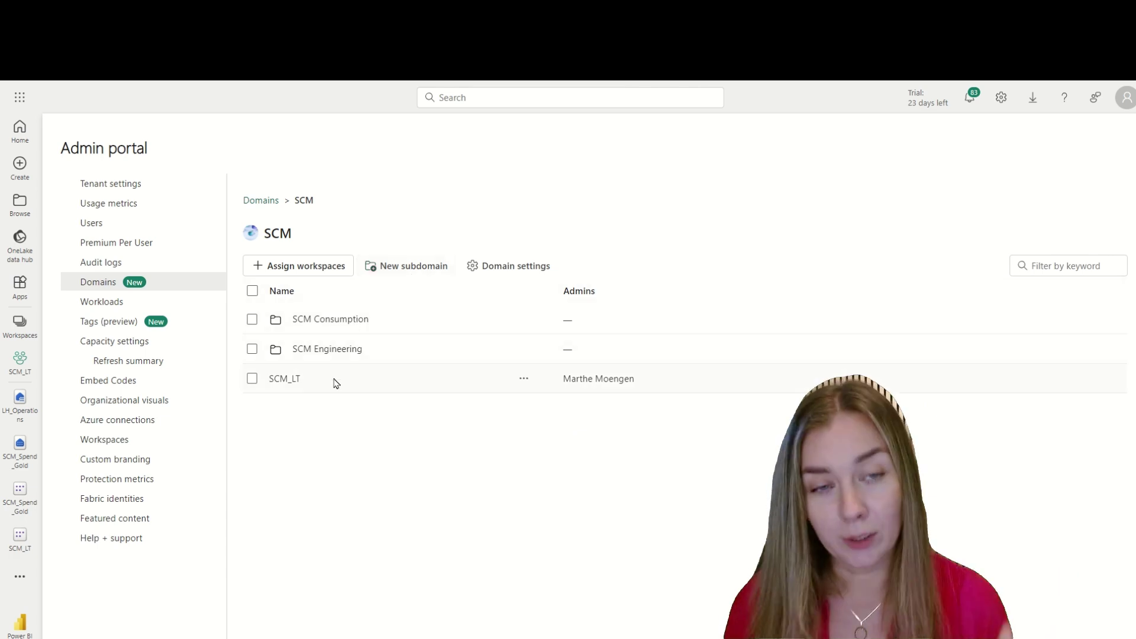
click(503, 272)
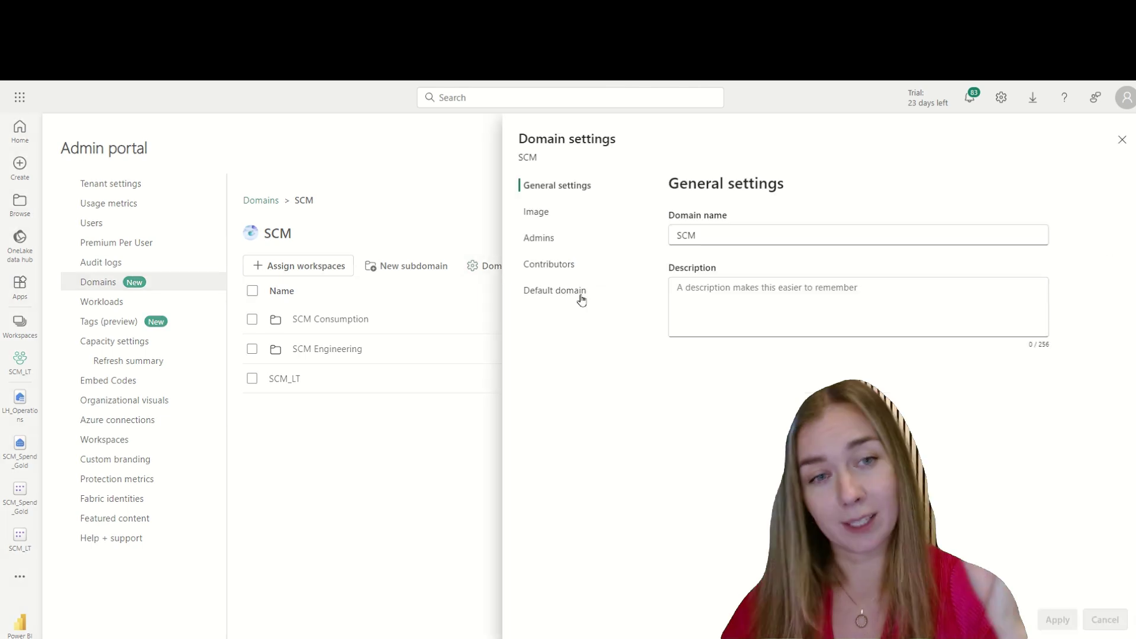
click(558, 213)
click(579, 240)
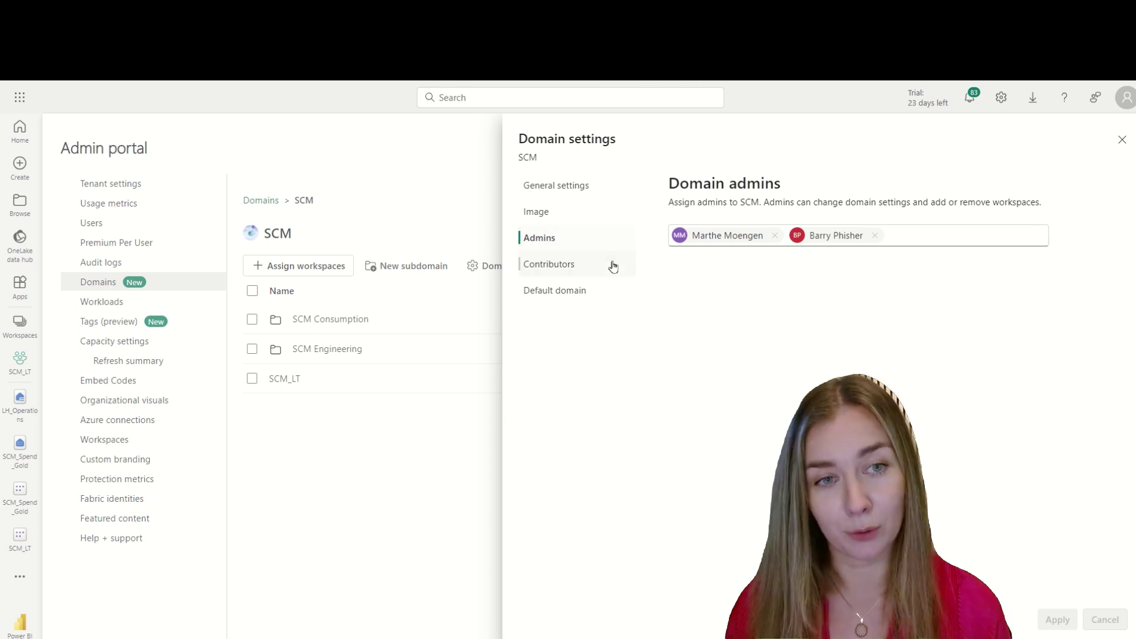
click(595, 266)
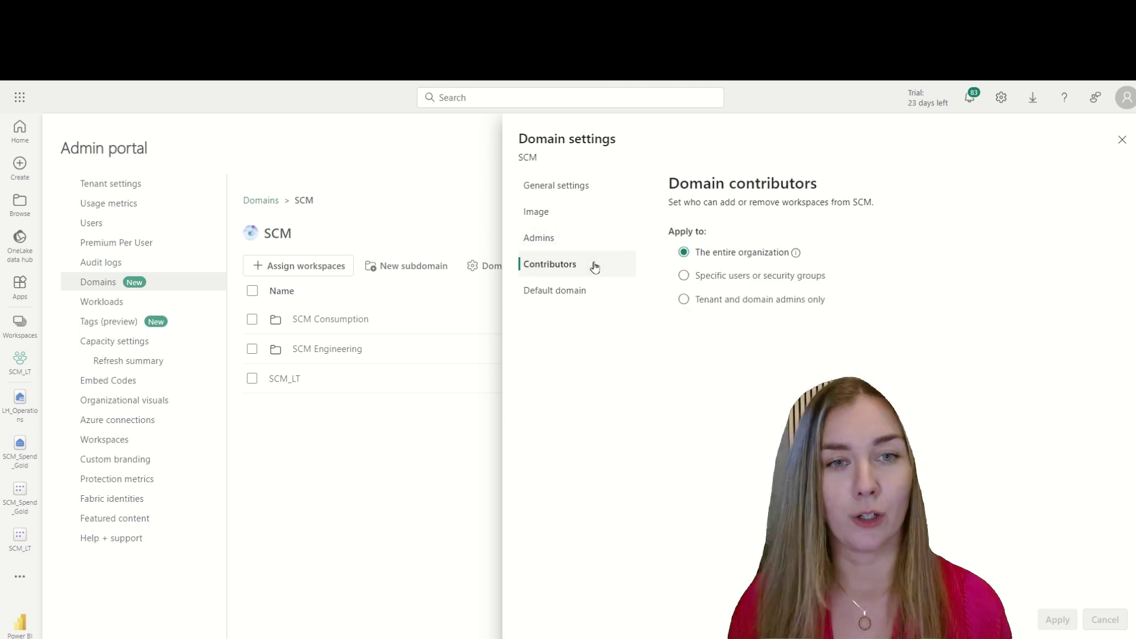
click(599, 297)
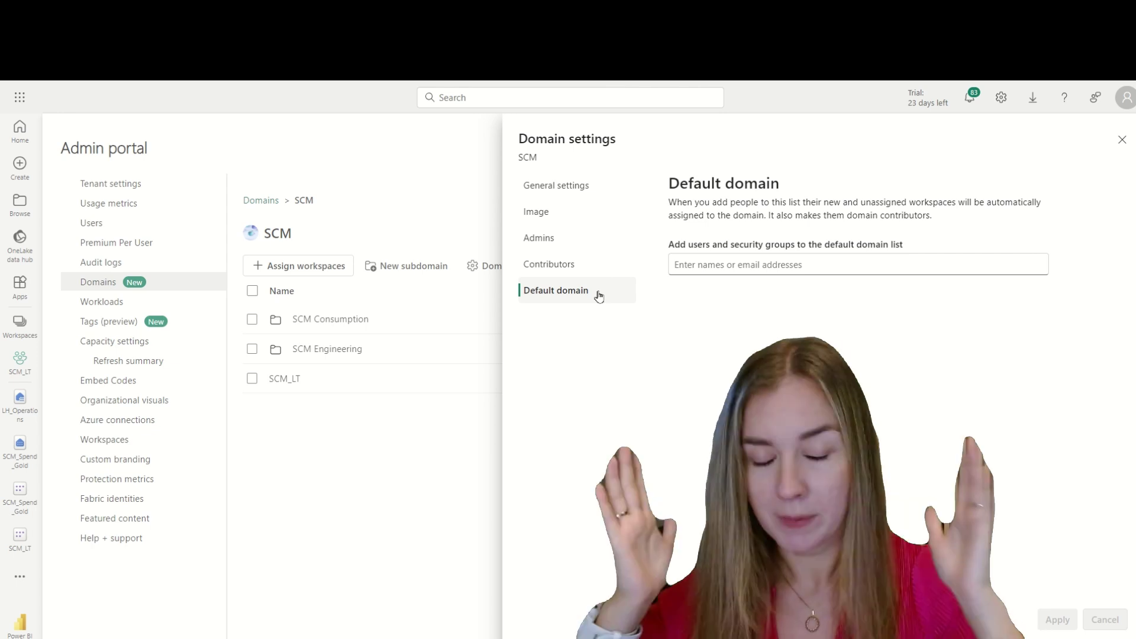
Step: Close the SCM domain settings and go to the Tags (preview) admin page
click(1121, 140)
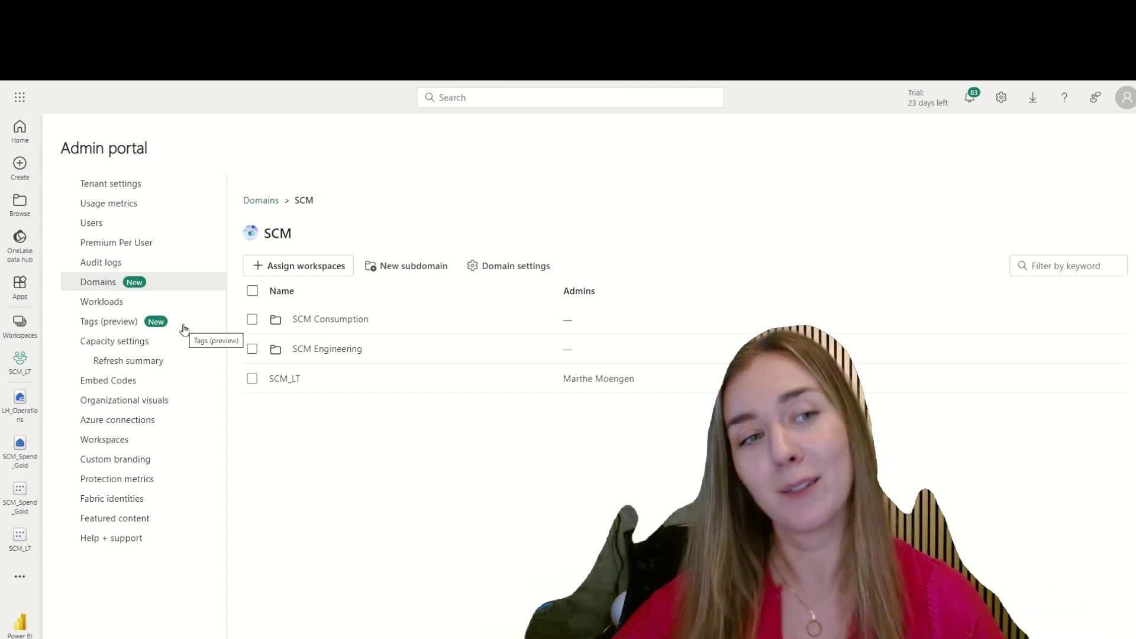
click(184, 328)
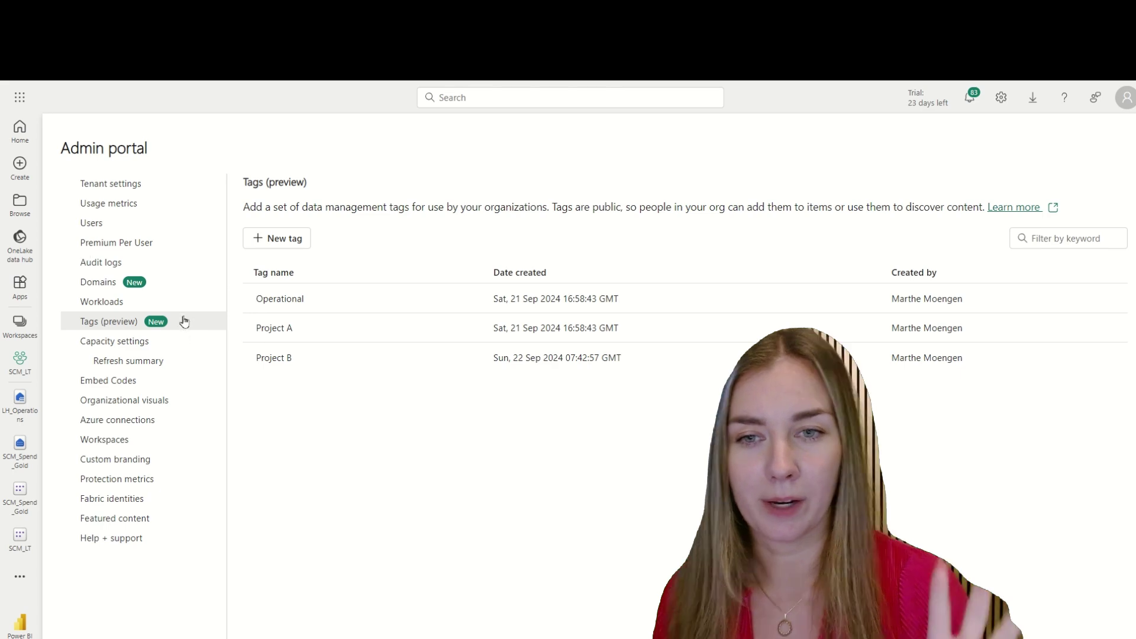
Step: Open the OneLake data hub and filter it to the All SCM domain
click(20, 243)
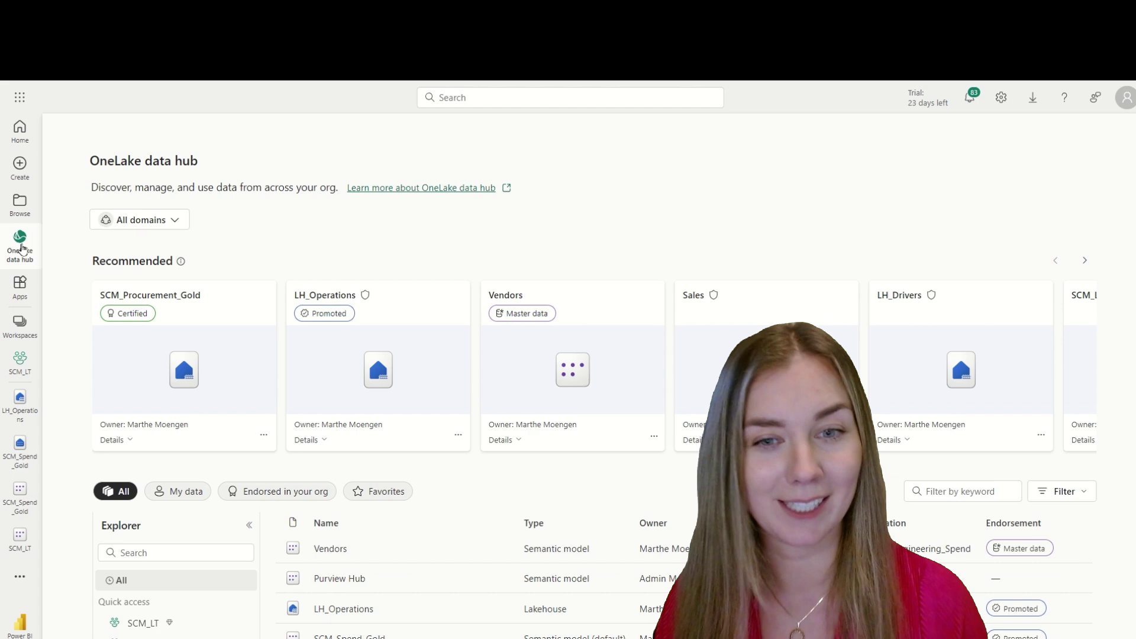
scroll(487, 471, down, 5)
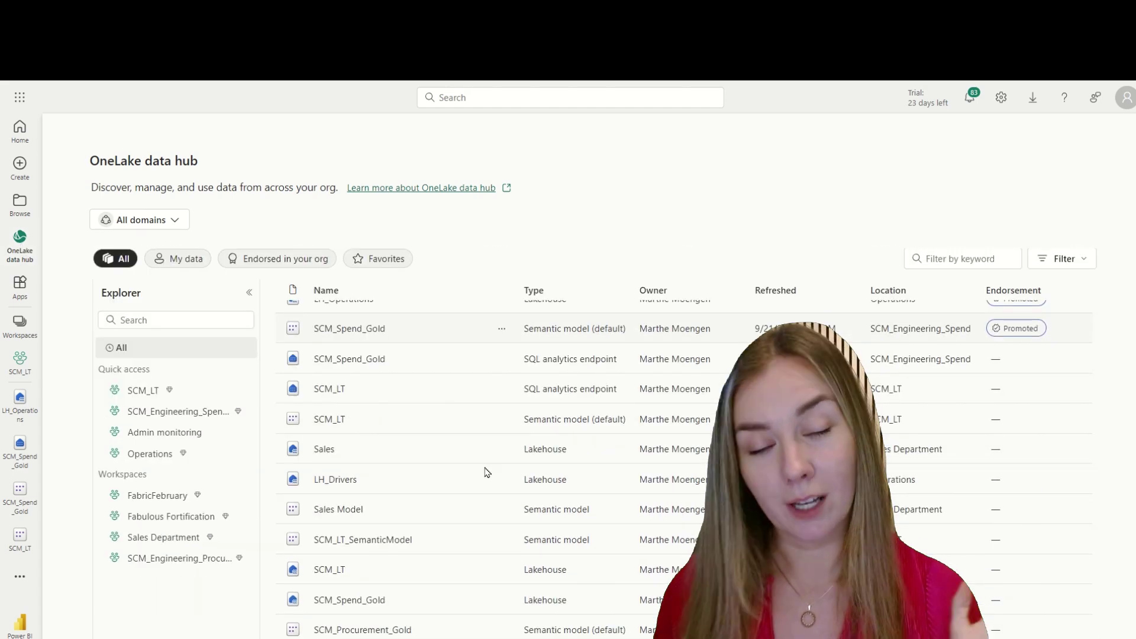
scroll(485, 472, up, 4)
scroll(485, 471, up, 2)
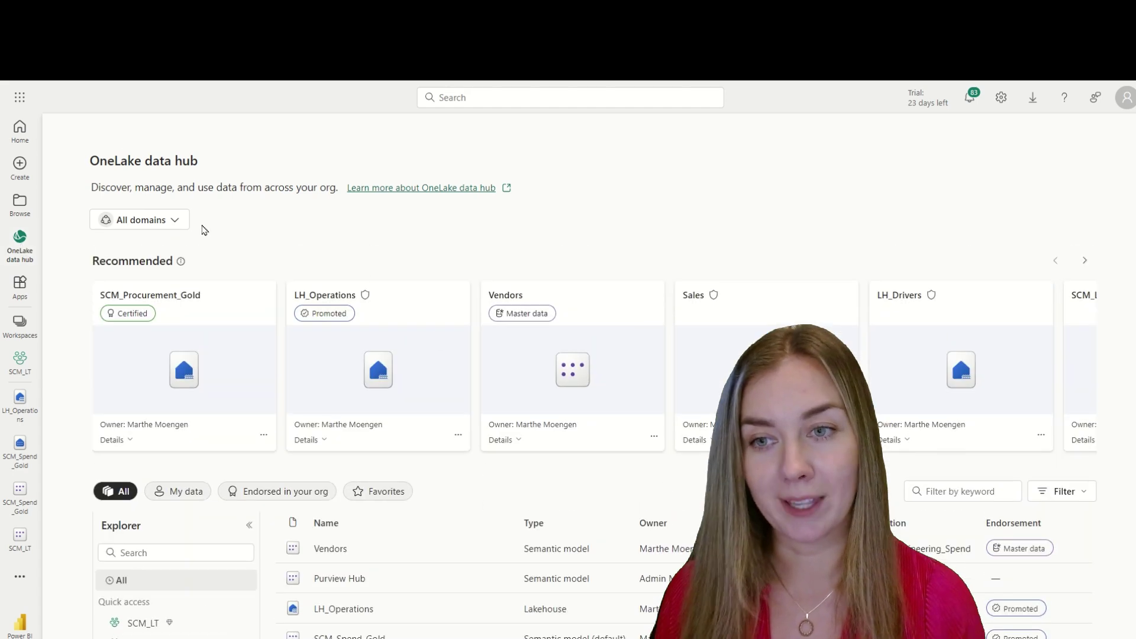
click(184, 223)
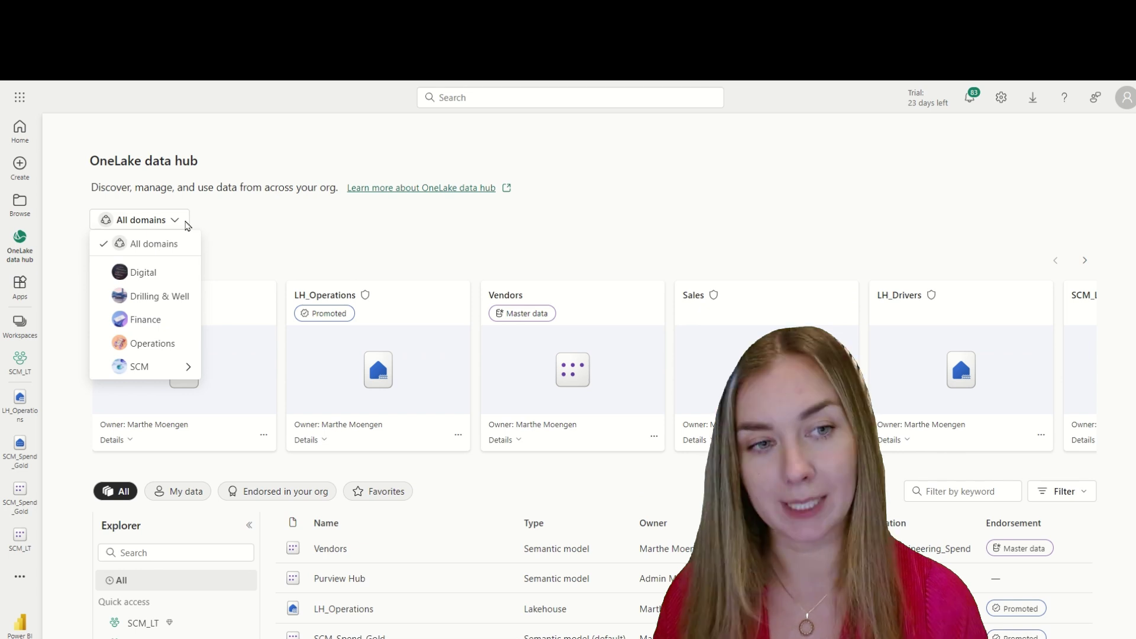
mouse_move(163, 369)
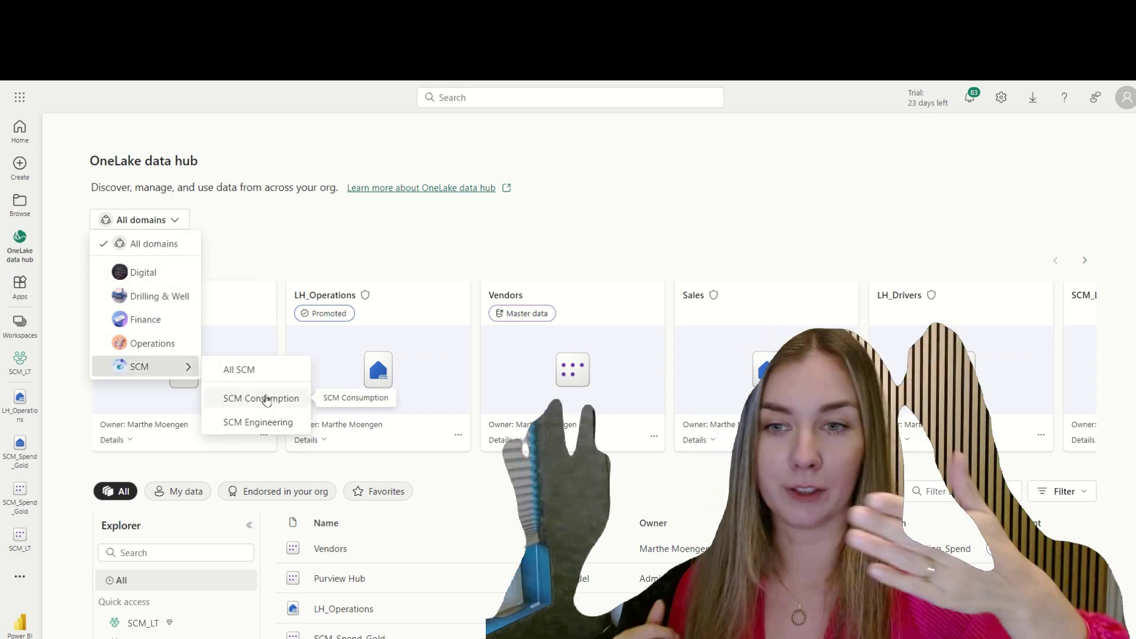
click(251, 370)
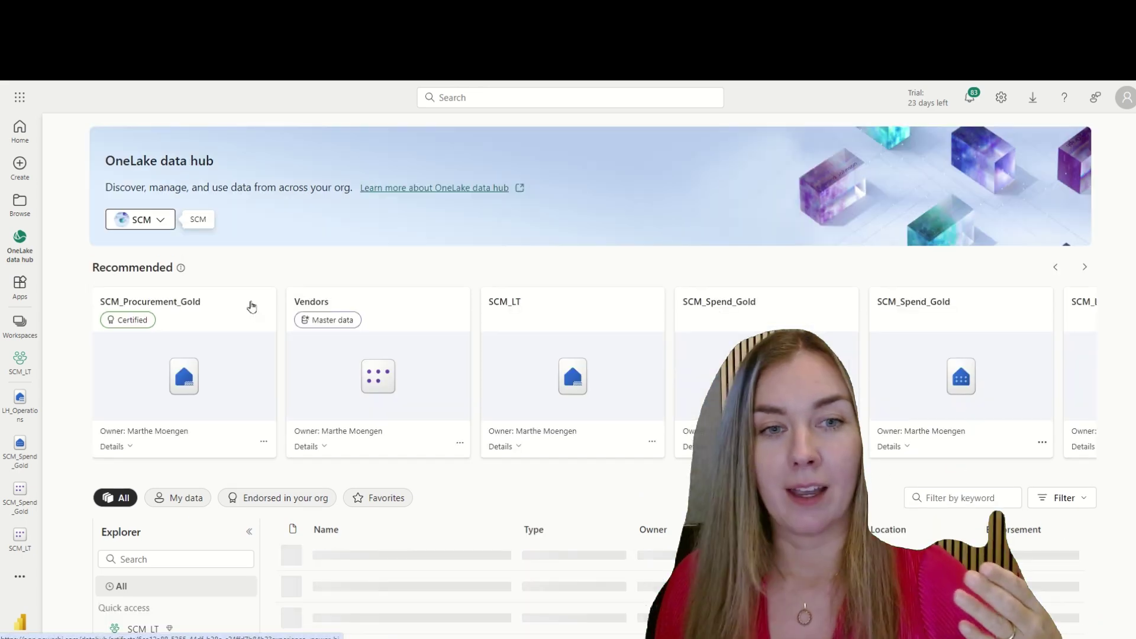
scroll(251, 305, down, 2)
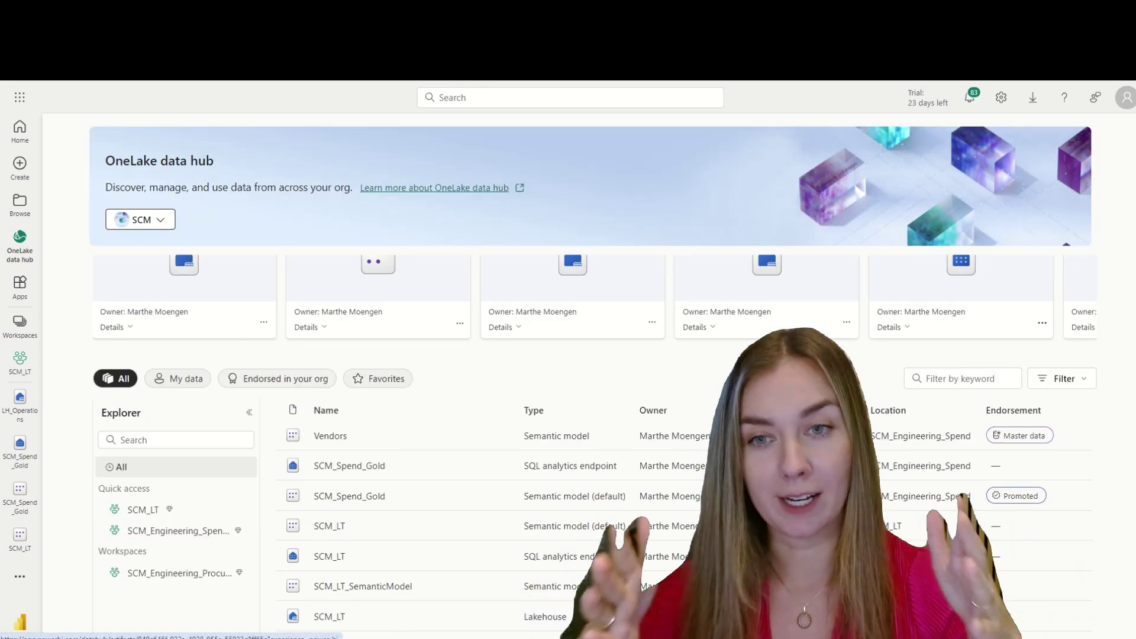
scroll(1076, 446, up, 1)
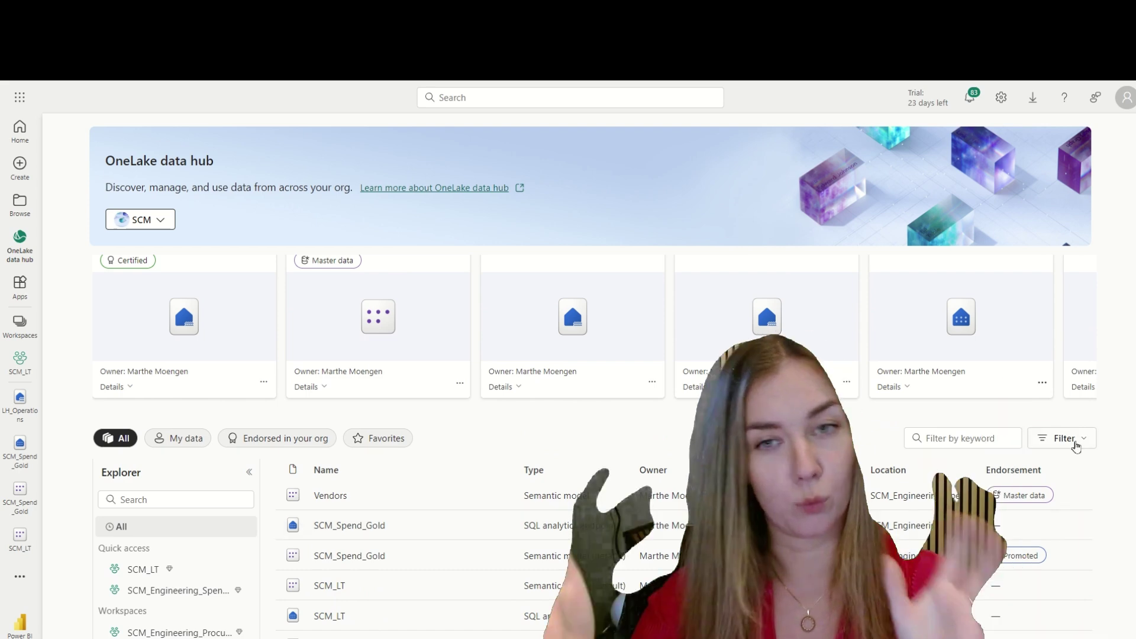
Step: Narrow the SCM items to those endorsed in your org: Vendors, SCM_Procurement_Gold, SCM_Spend_Gold
click(1076, 447)
scroll(1039, 525, down, 1)
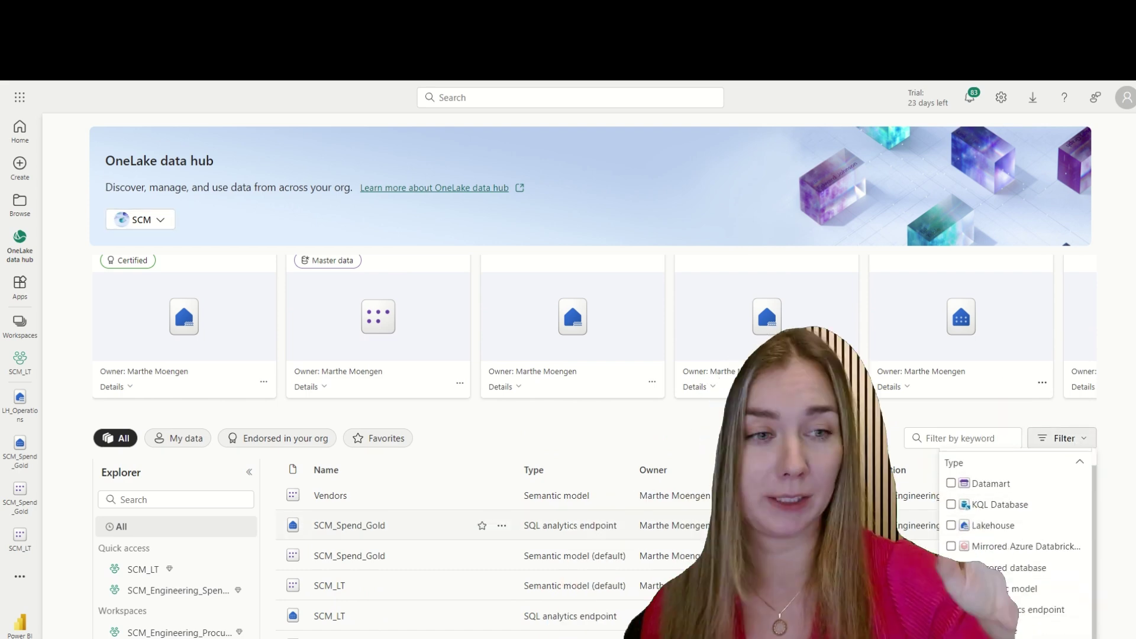
scroll(940, 526, down, 1)
click(1094, 380)
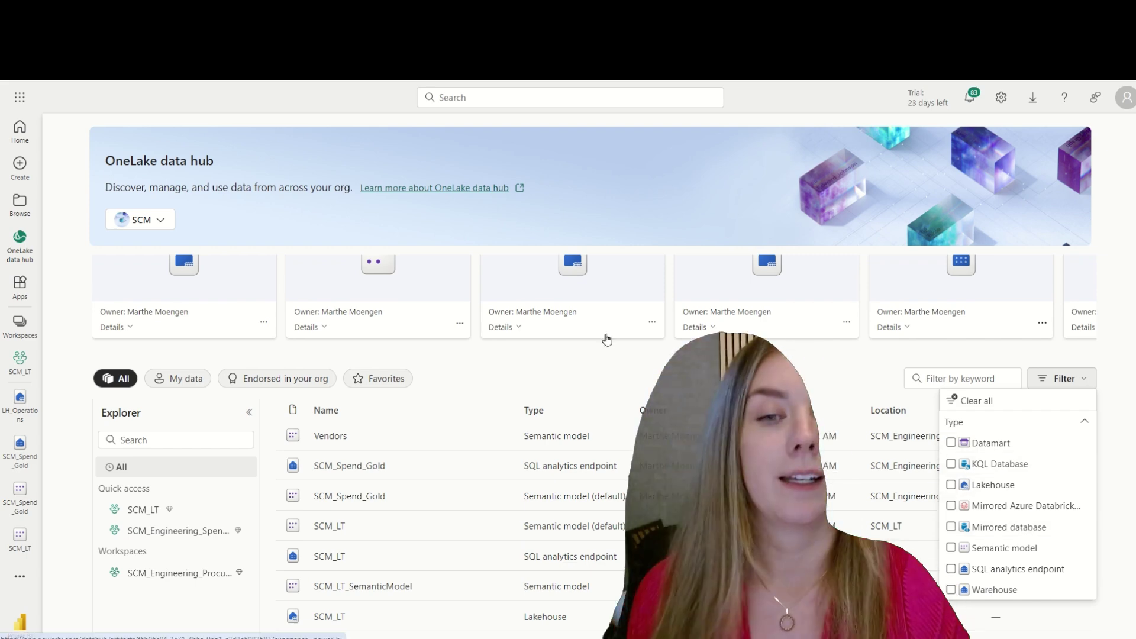
click(281, 382)
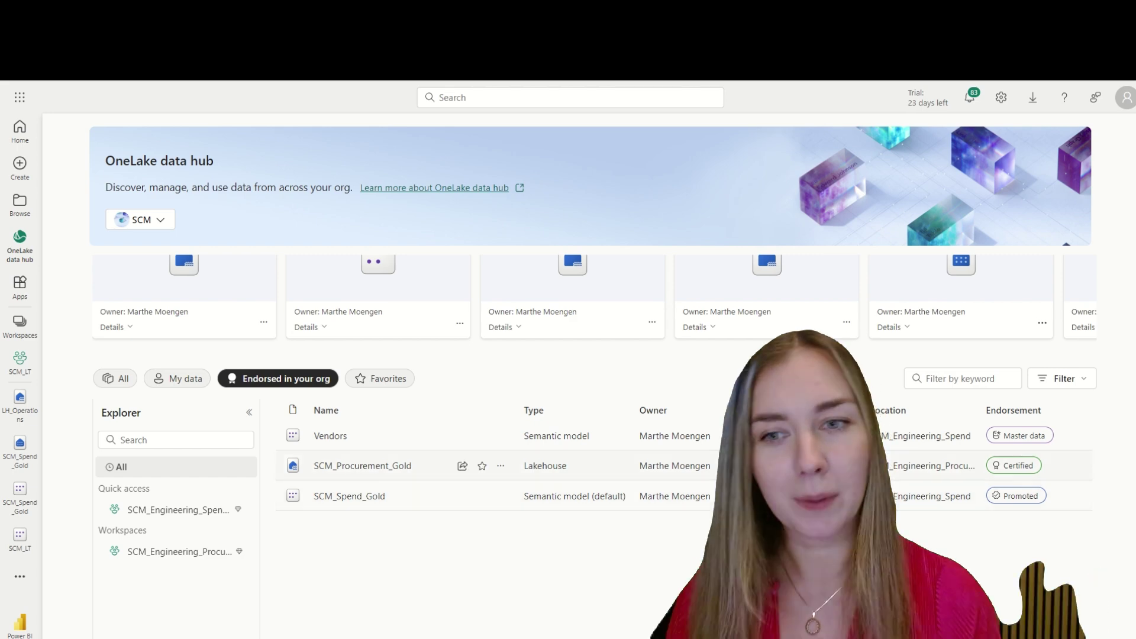
Step: Switch the data hub back to All items and open the SCM_LT lakehouse
click(123, 382)
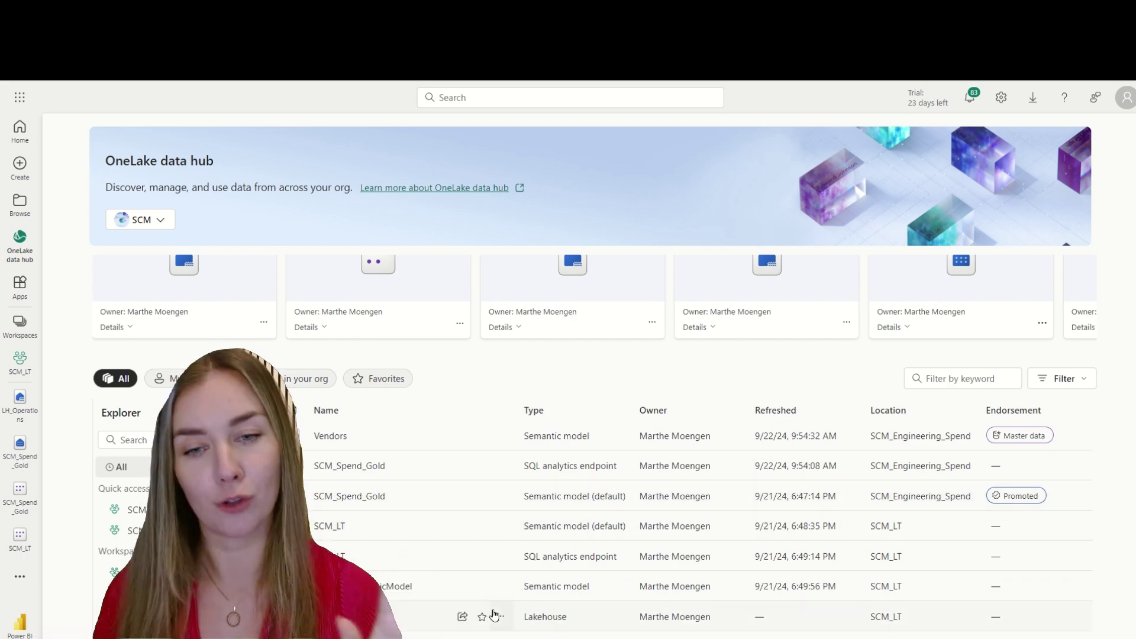
click(500, 616)
mouse_move(636, 401)
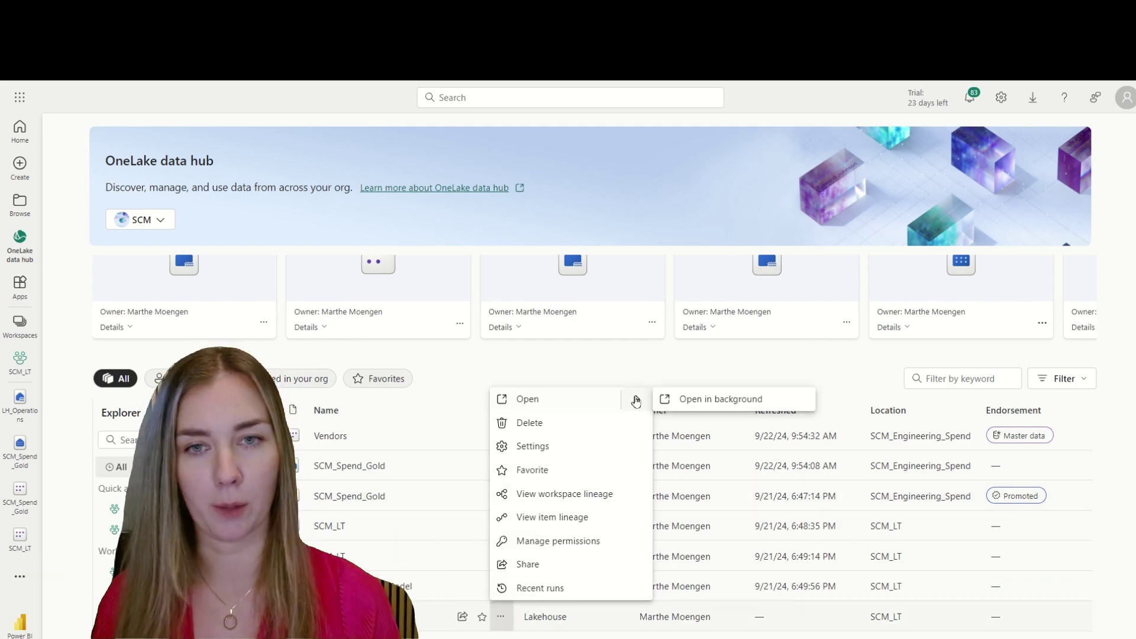
click(581, 401)
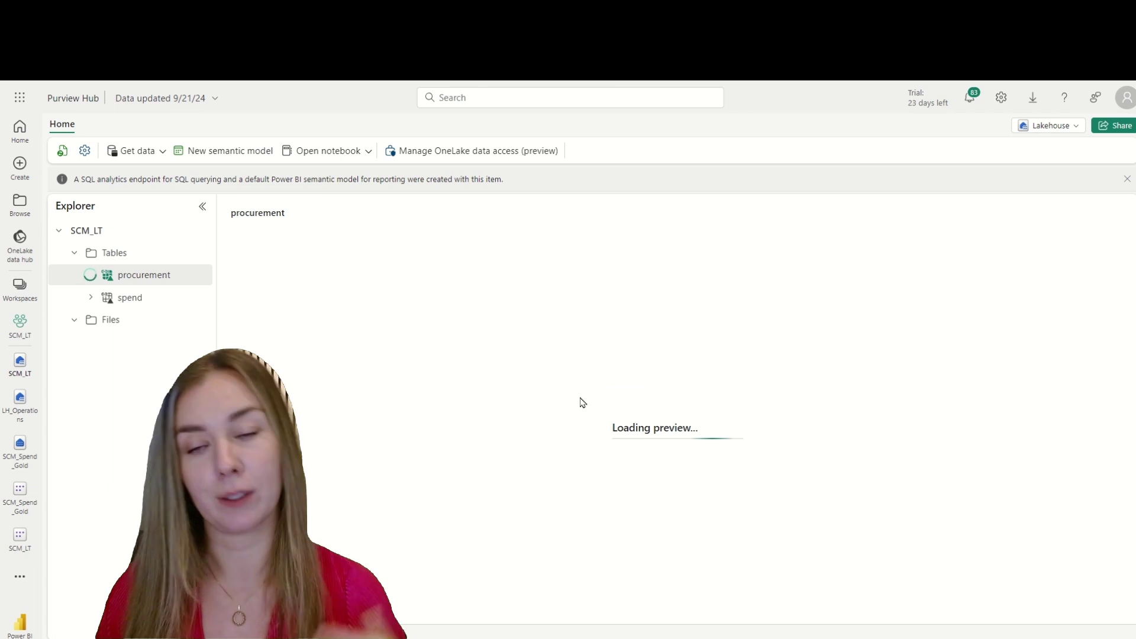
Step: View SCM_LT's workspace lineage and its impact analysis of all 5 downstream items
click(19, 239)
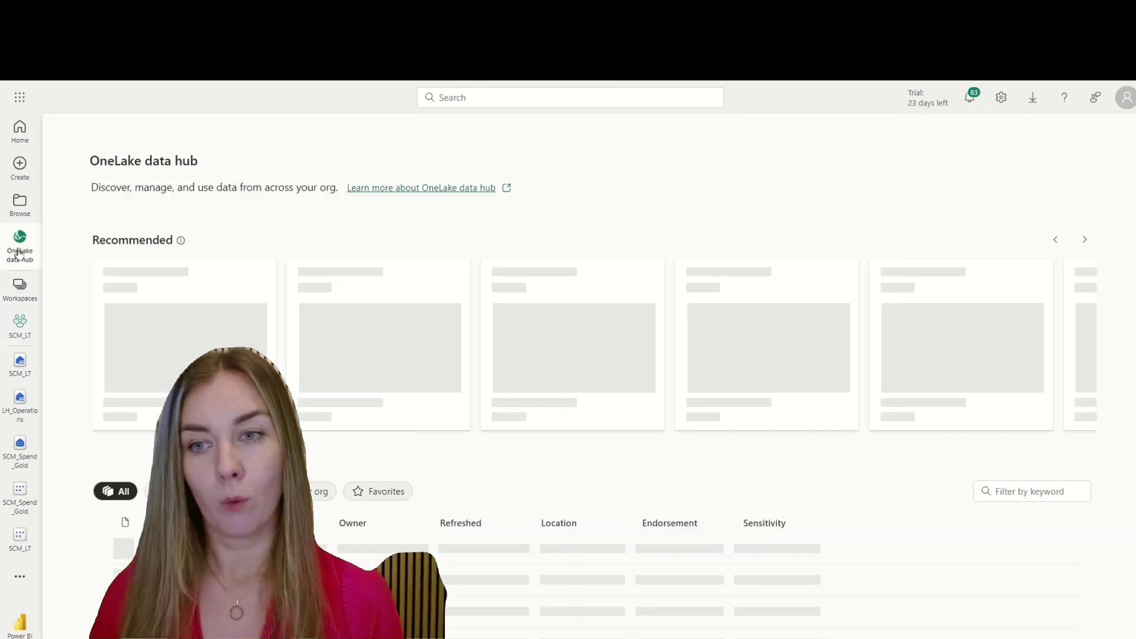
scroll(504, 505, down, 2)
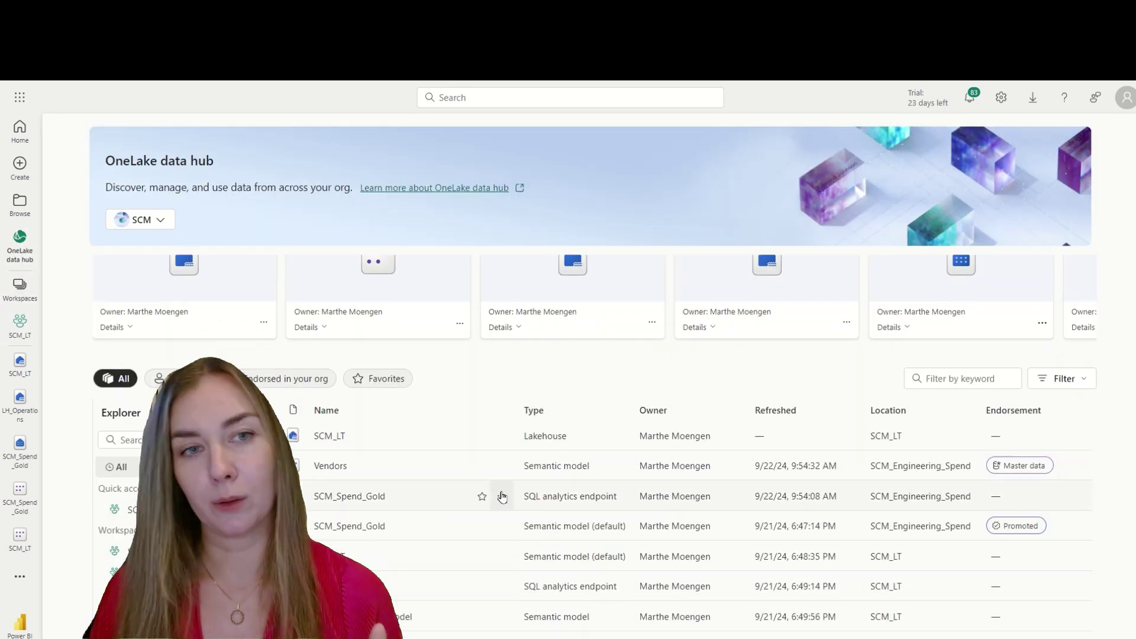
click(502, 438)
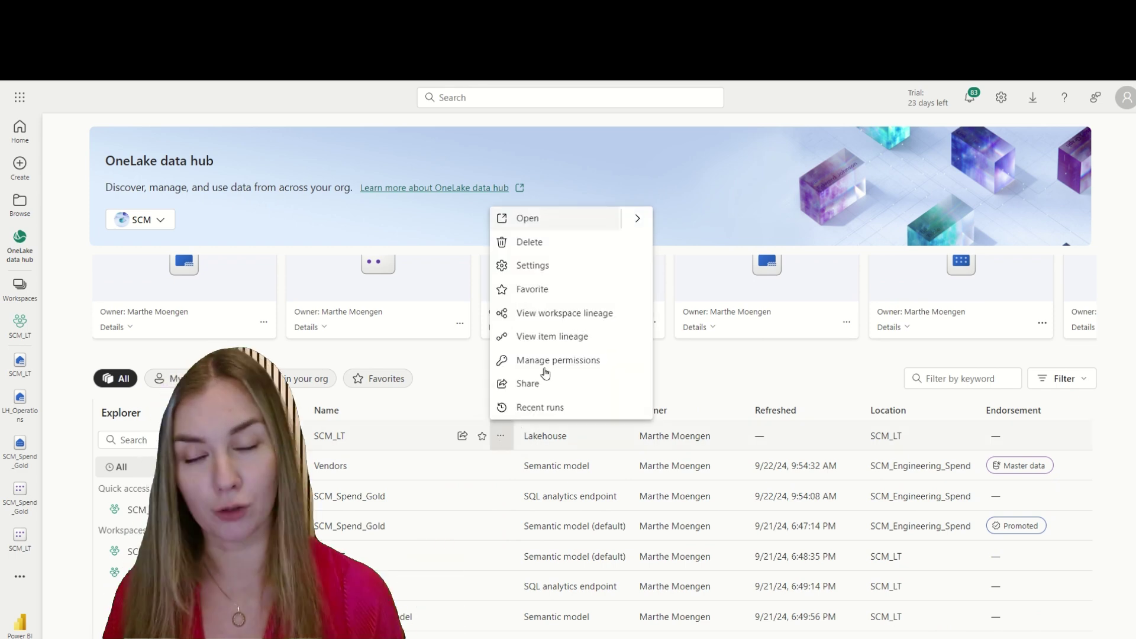
click(558, 322)
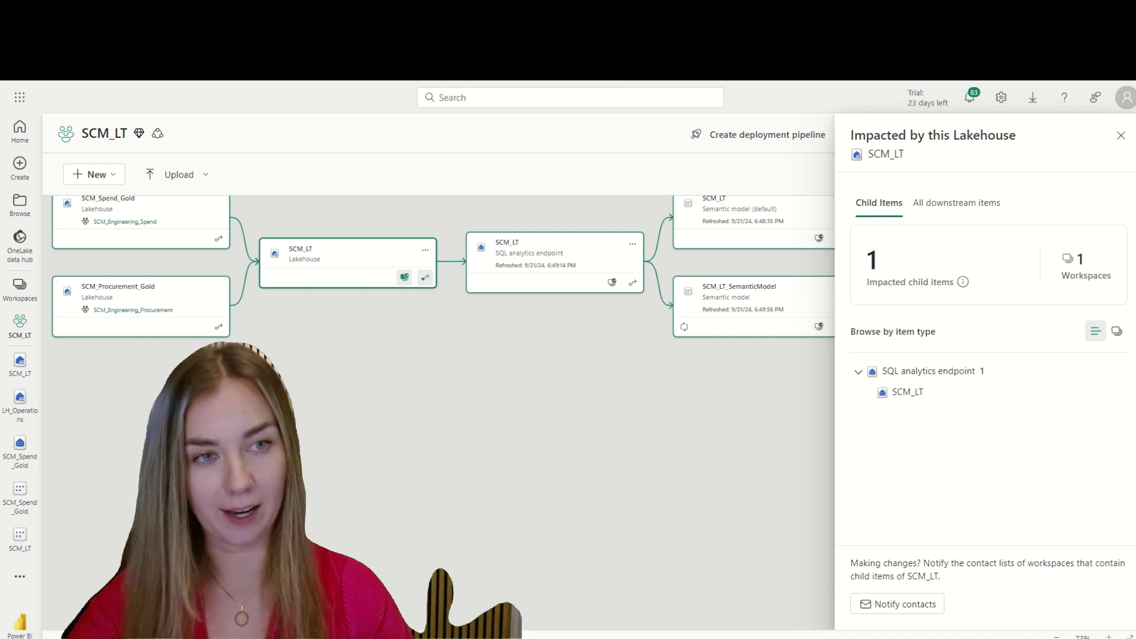
mouse_move(963, 282)
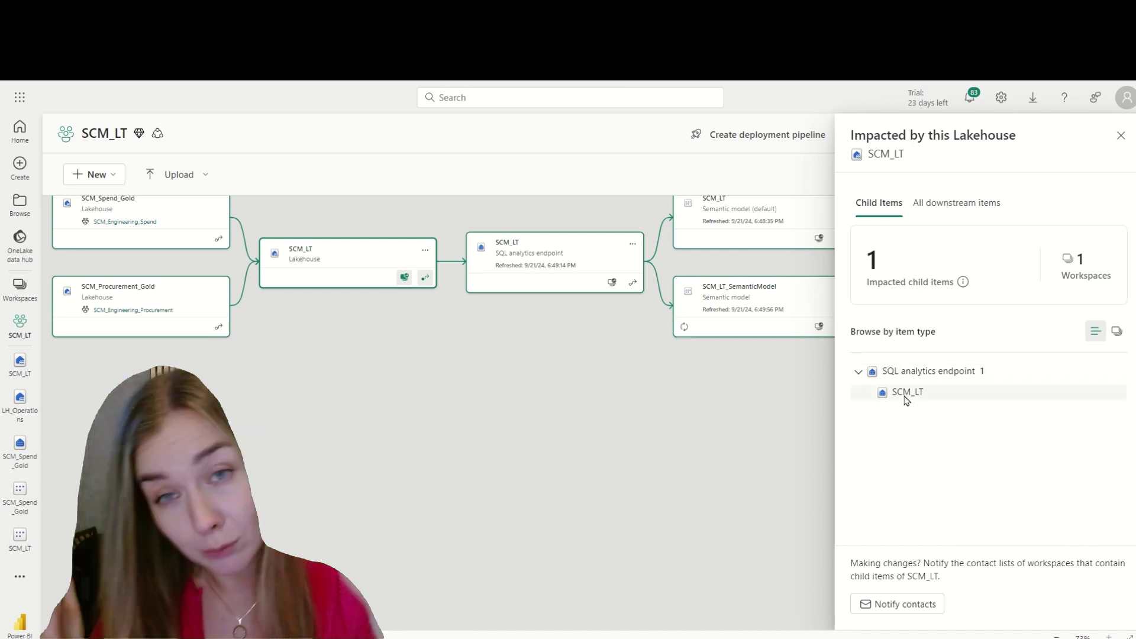
click(938, 207)
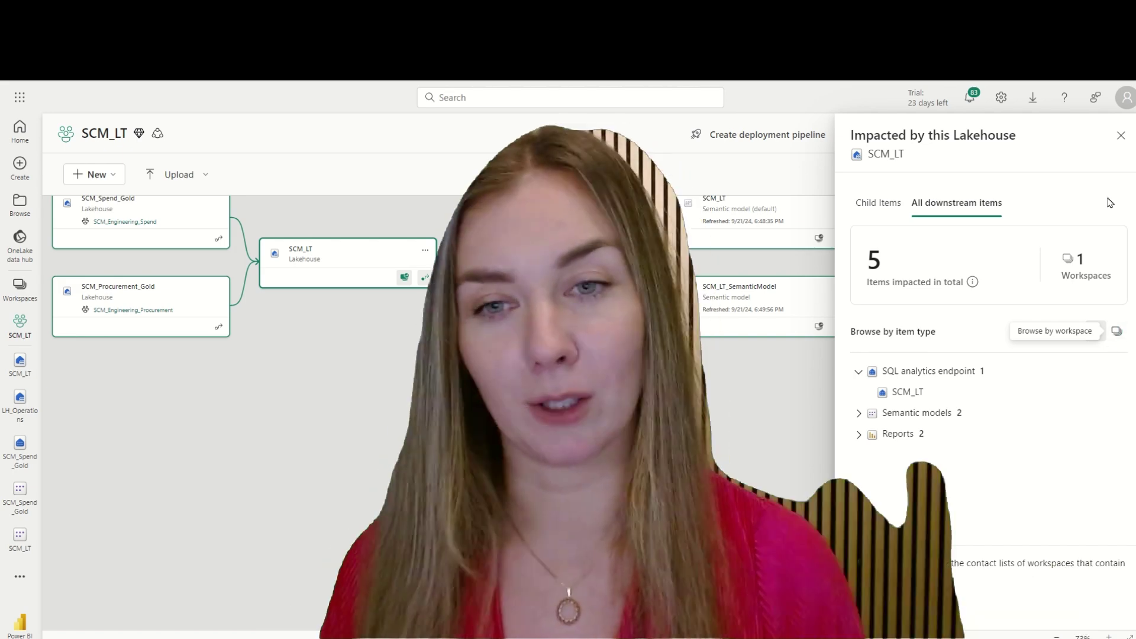
Step: Close the impact panel and toggle the SCM_LT lakehouse's lineage highlight on the diagram
click(1120, 137)
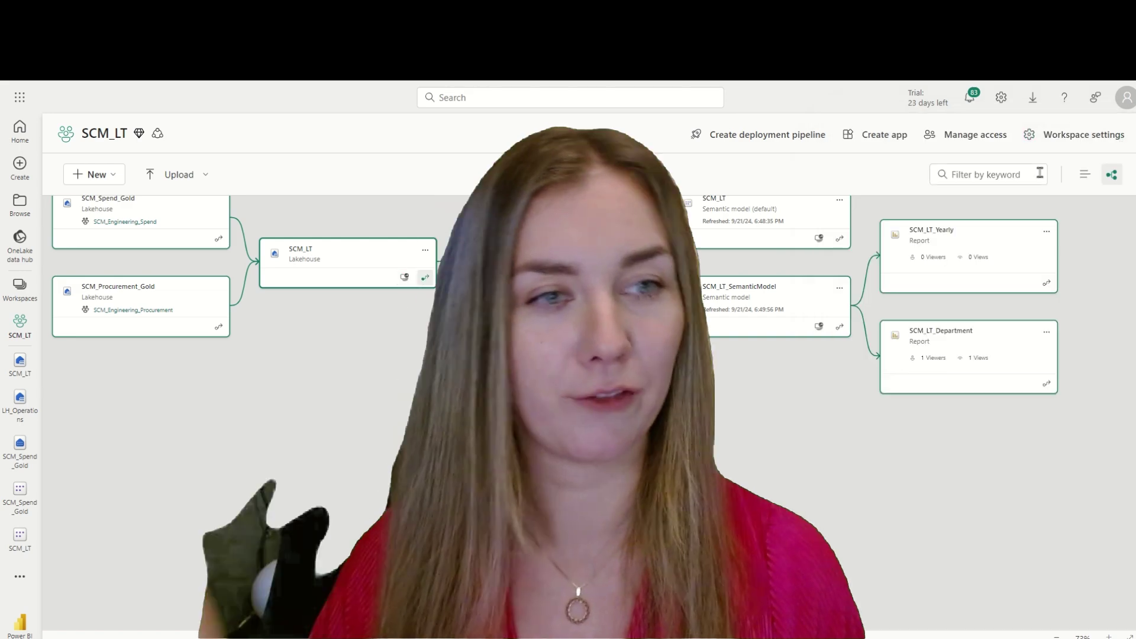
drag(394, 295, 394, 355)
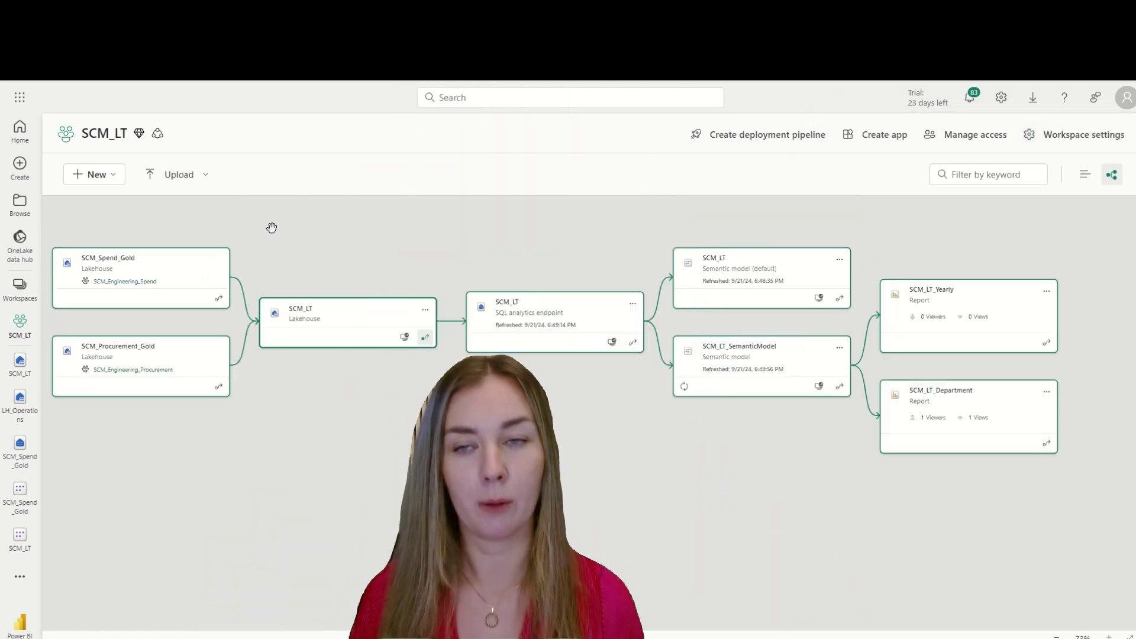
mouse_move(158, 135)
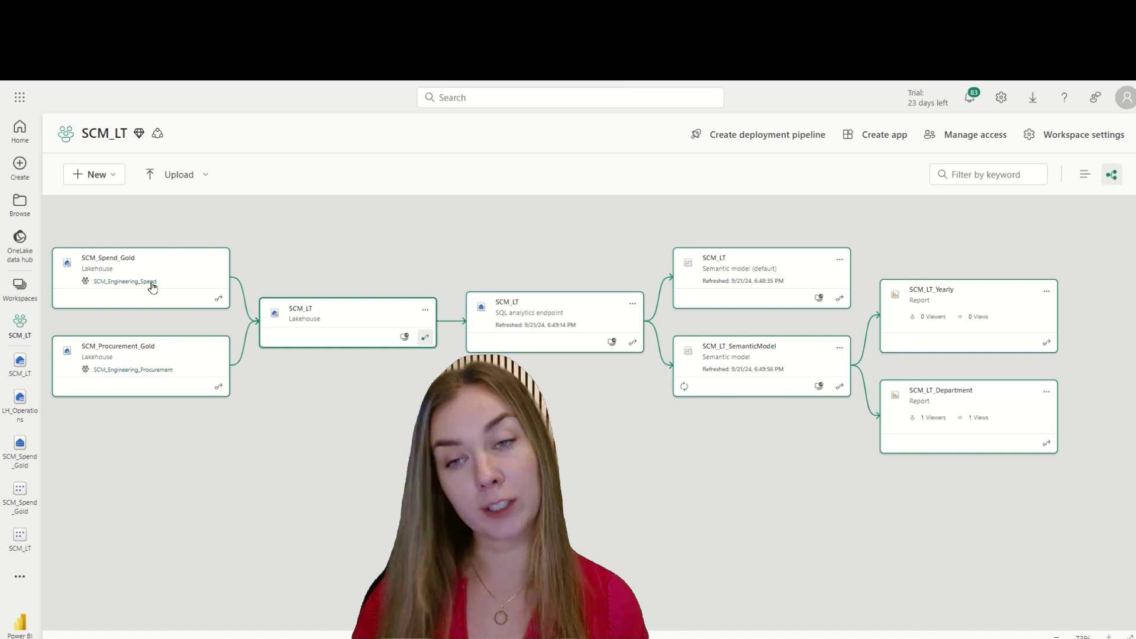
click(376, 441)
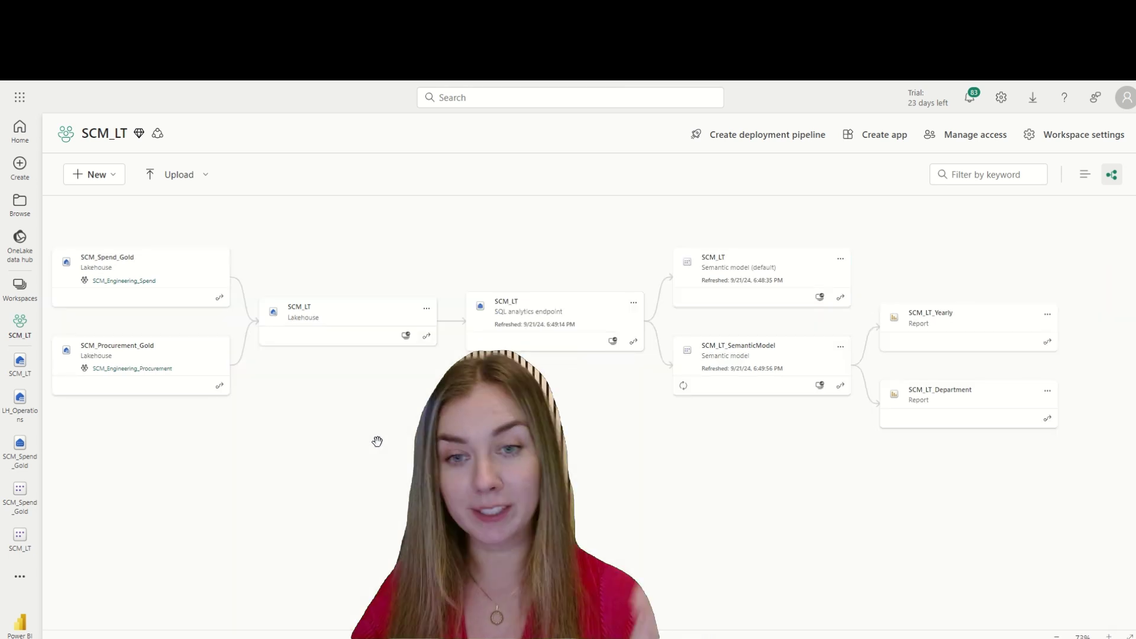
click(425, 339)
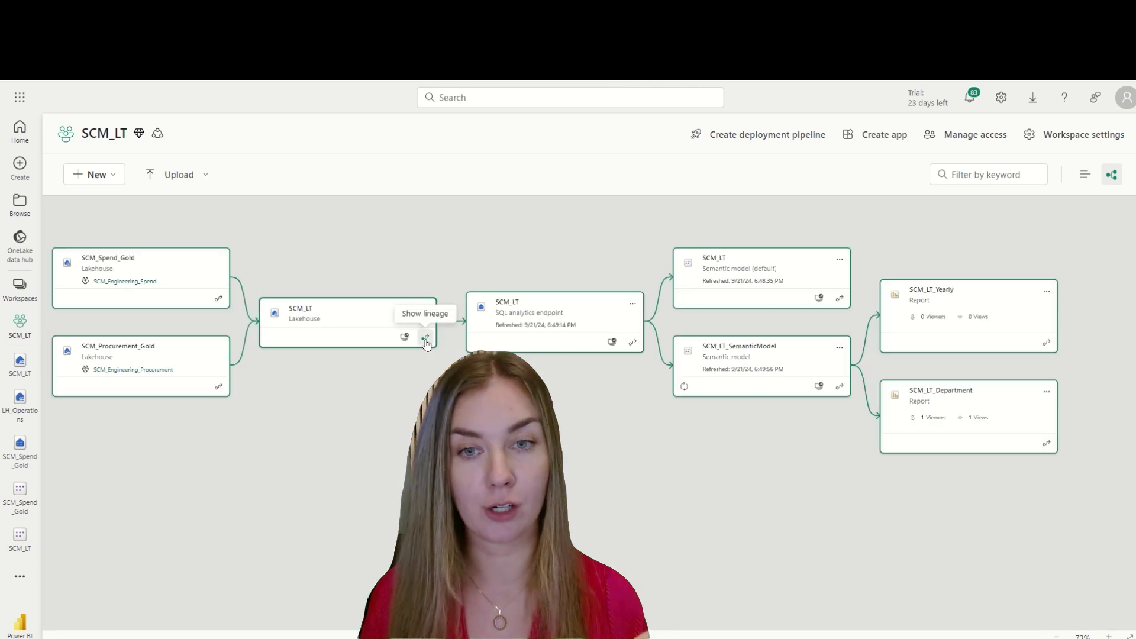
click(425, 340)
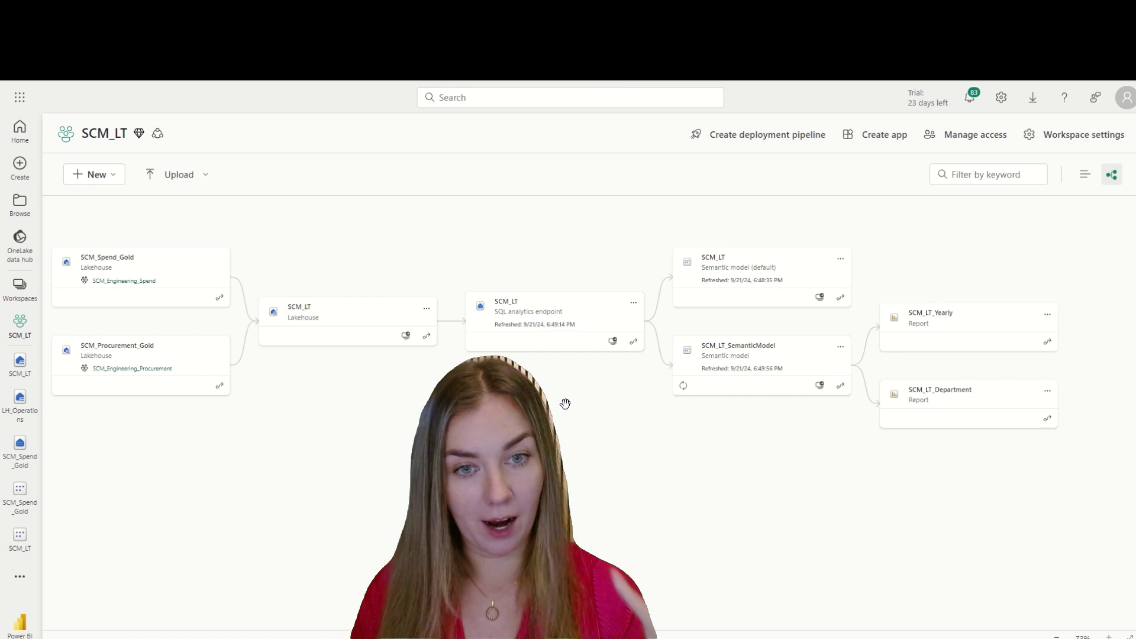
click(426, 314)
Step: Apply the Restricted sensitivity label to the SCM_LT lakehouse in its settings
click(467, 371)
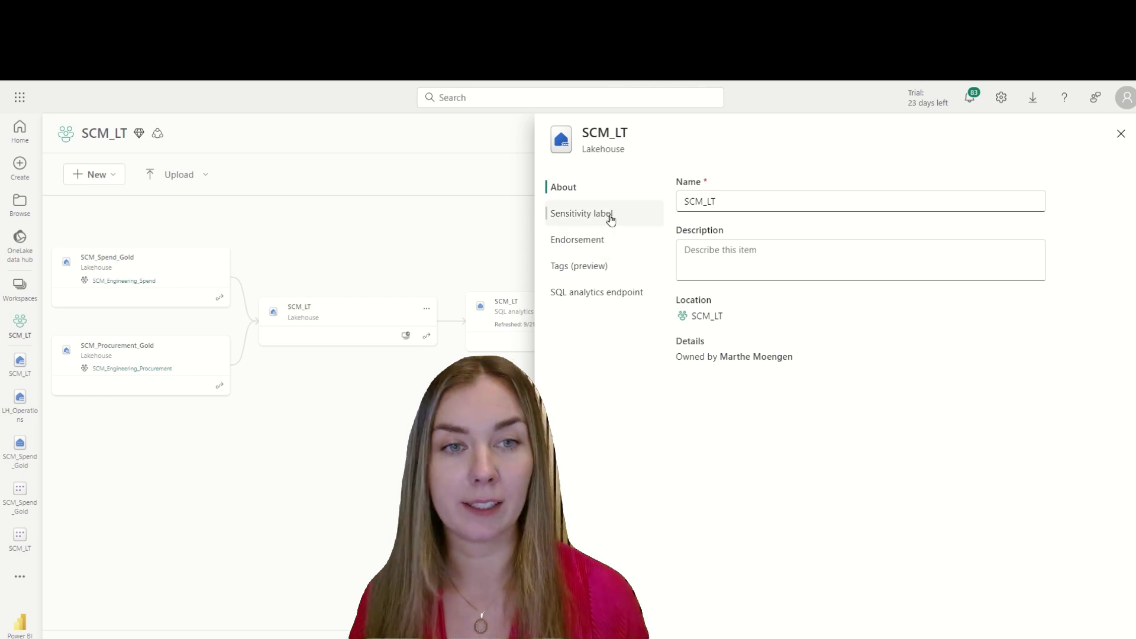
key(ctrl+plus)
key(ctrl+plus)
key(ctrl+plus)
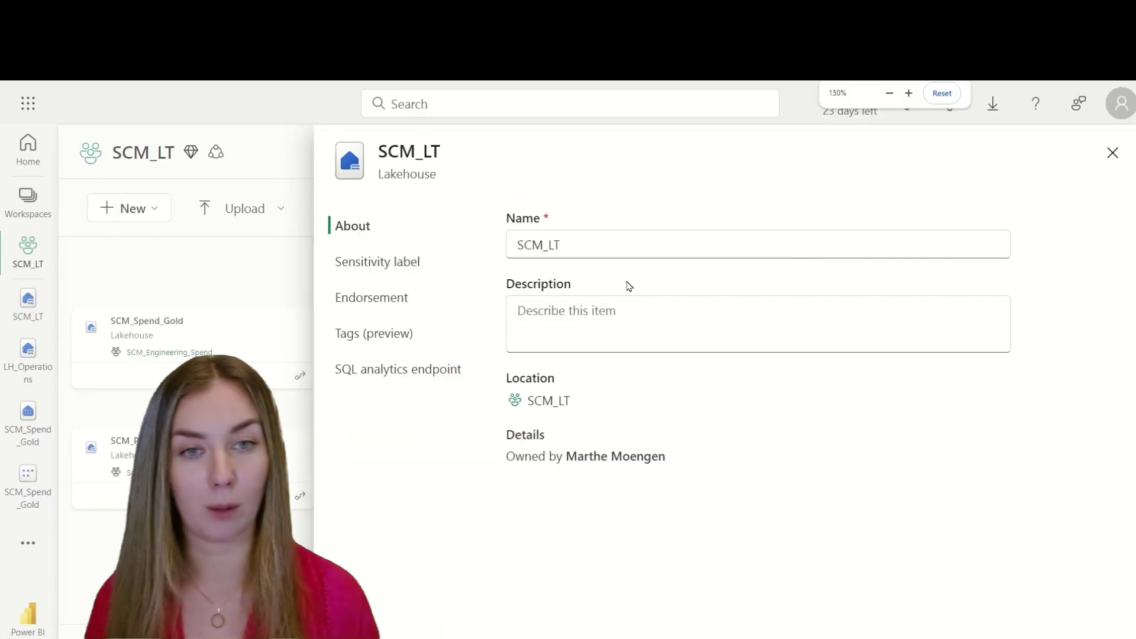
click(449, 270)
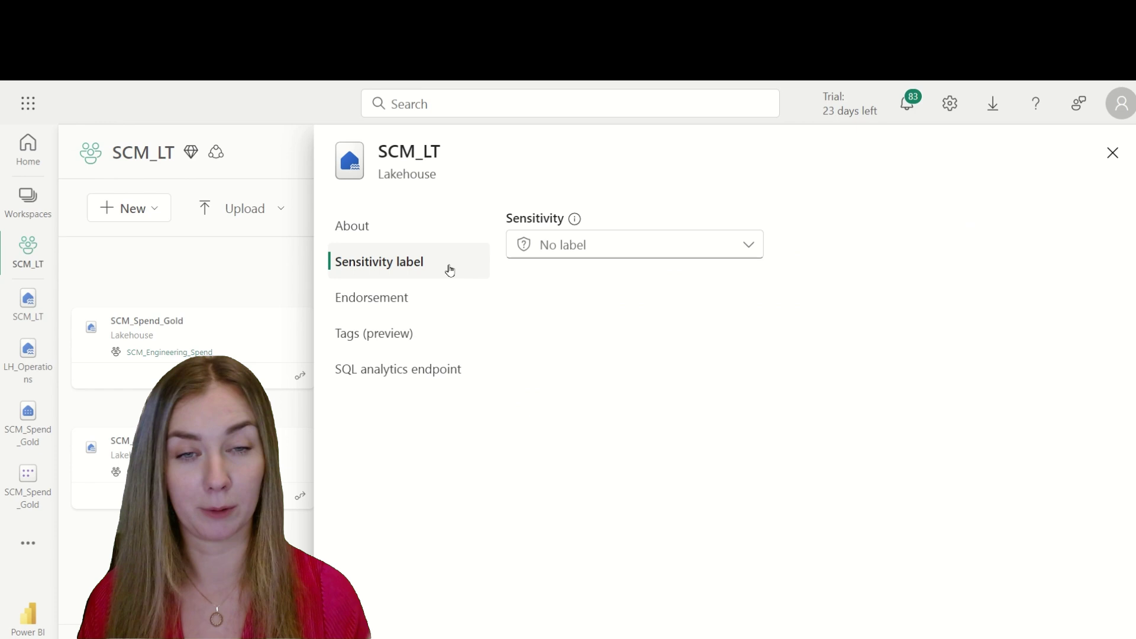
click(598, 252)
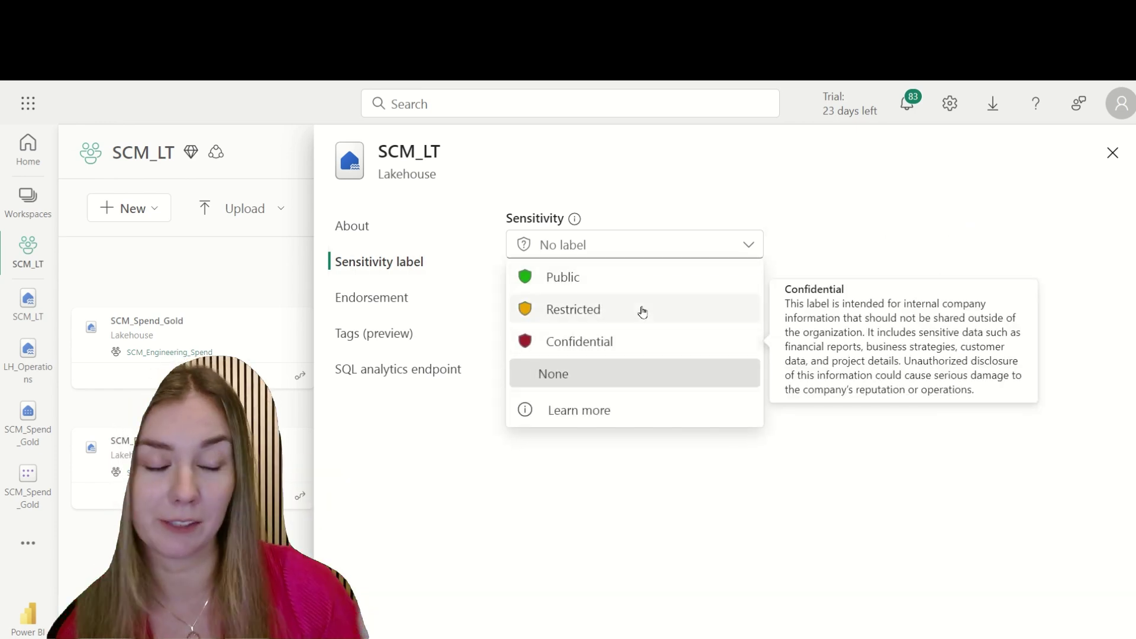
click(643, 311)
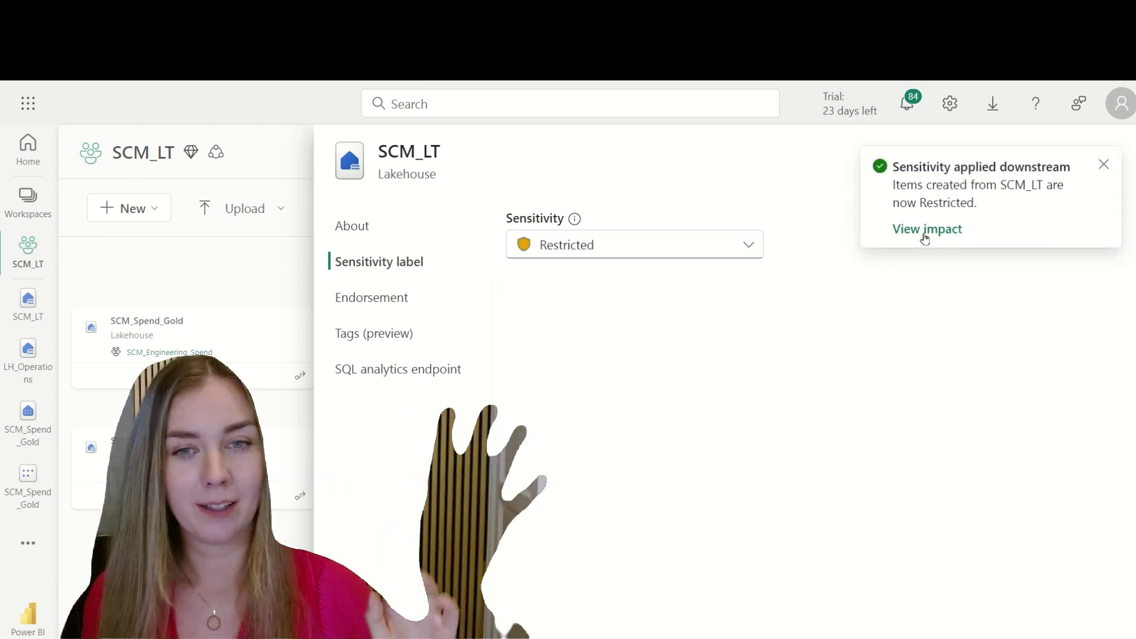
click(925, 235)
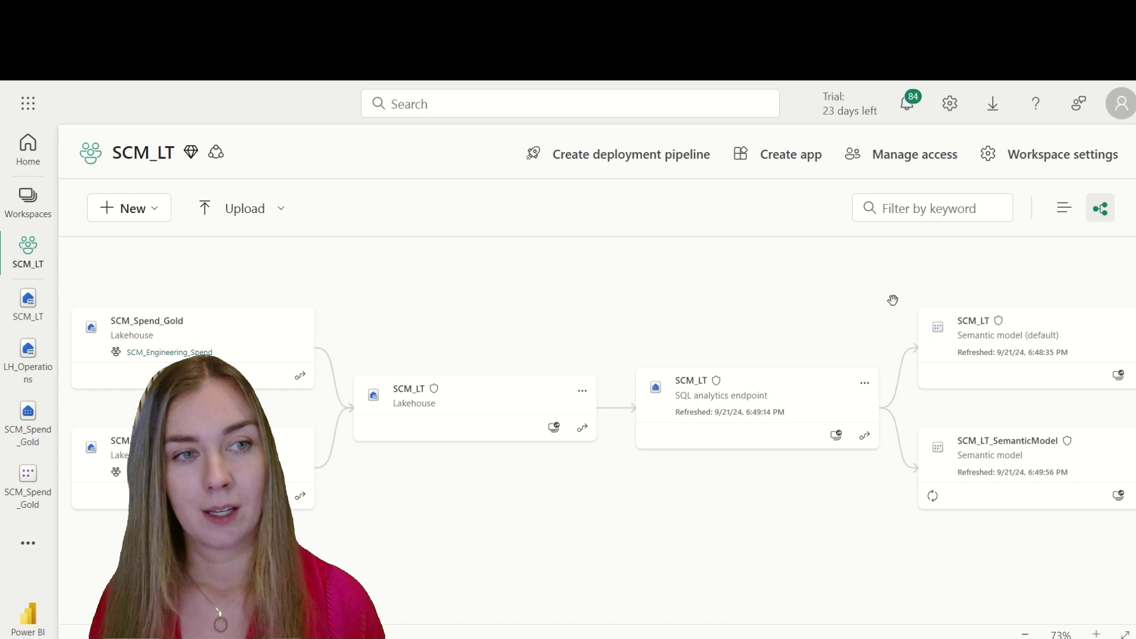
Step: Zoom out and pan the lineage canvas, then reopen the SCM_LT lakehouse settings
scroll(892, 299, down, 1)
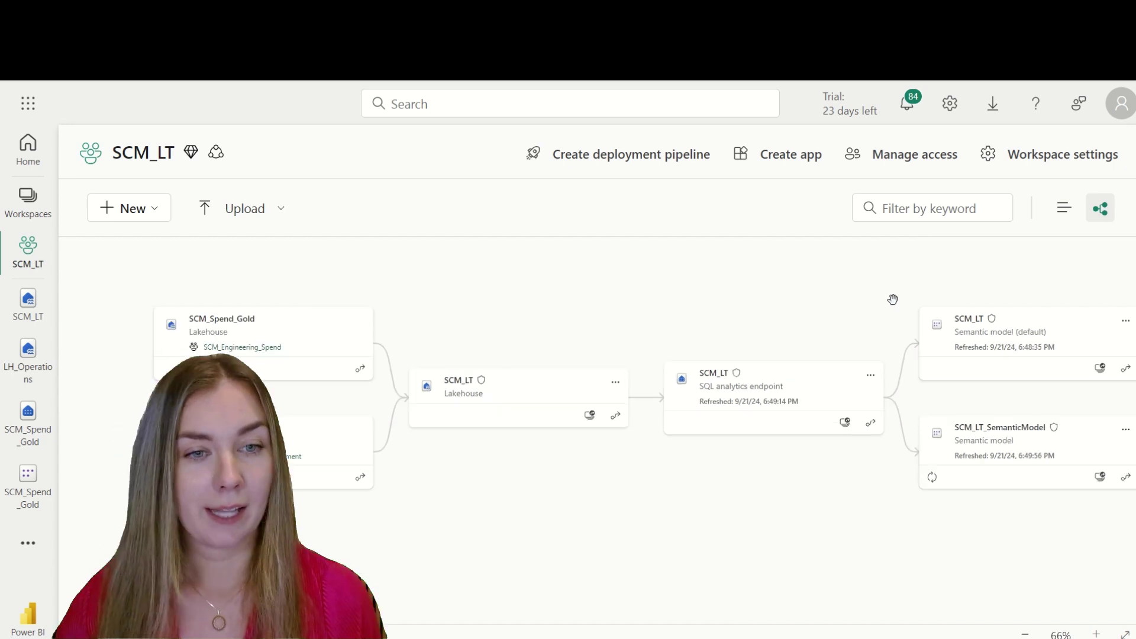
scroll(760, 281, down, 2)
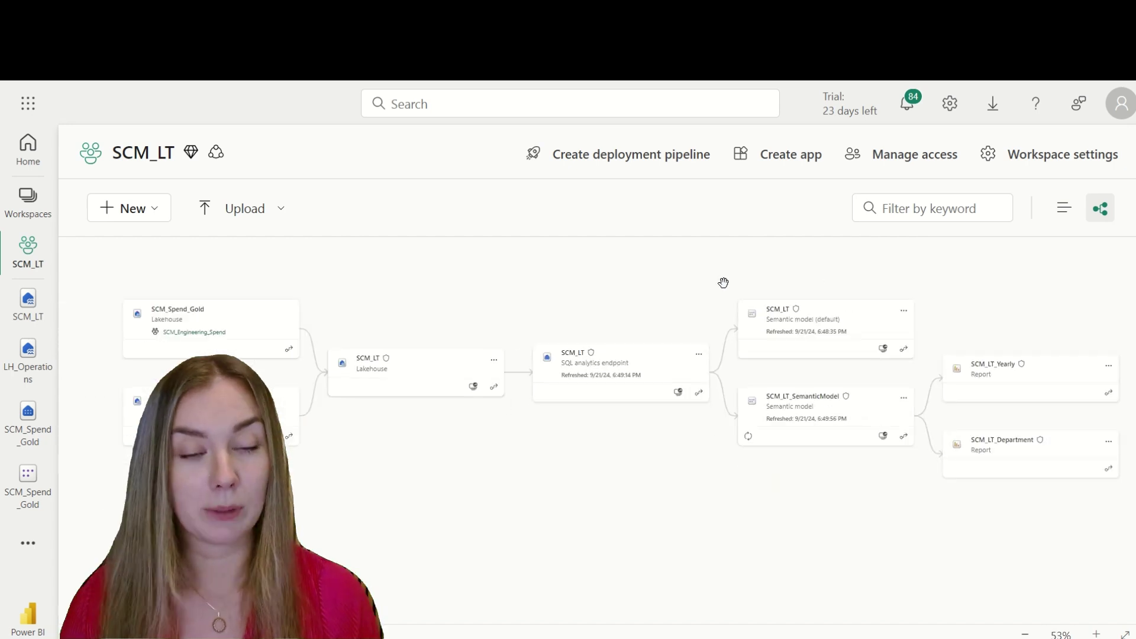
drag(889, 272, 858, 272)
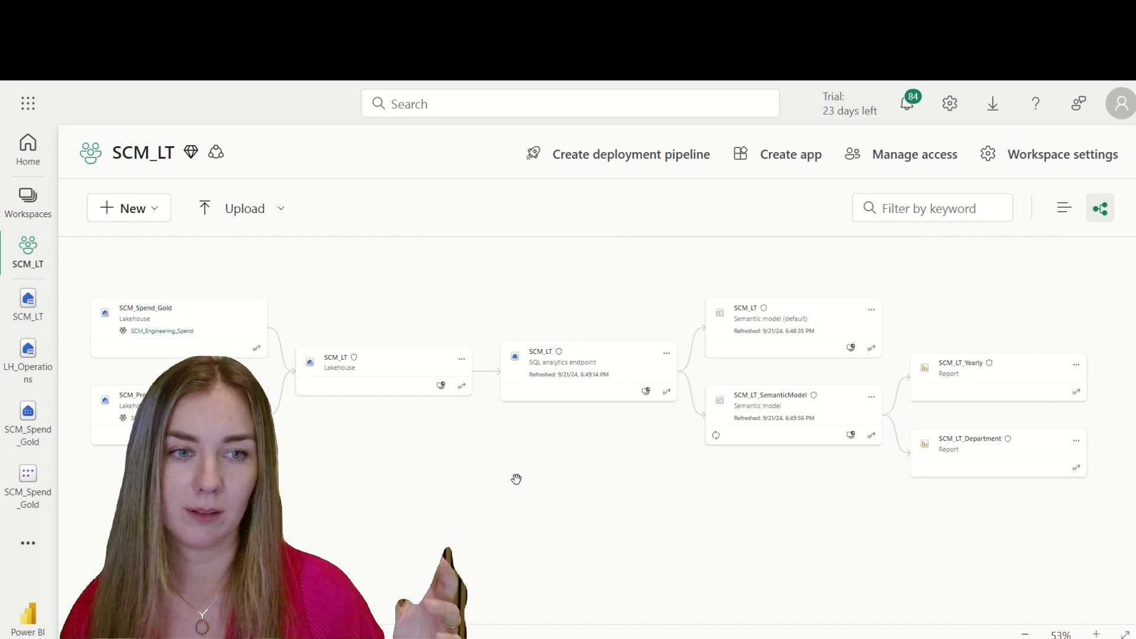
click(462, 359)
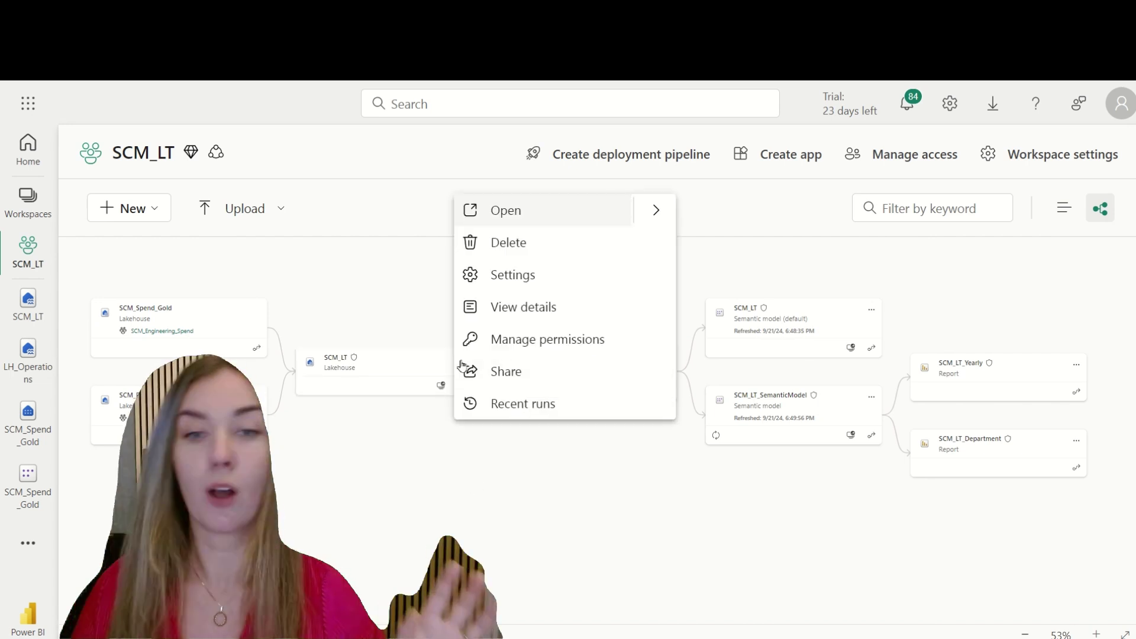
click(530, 276)
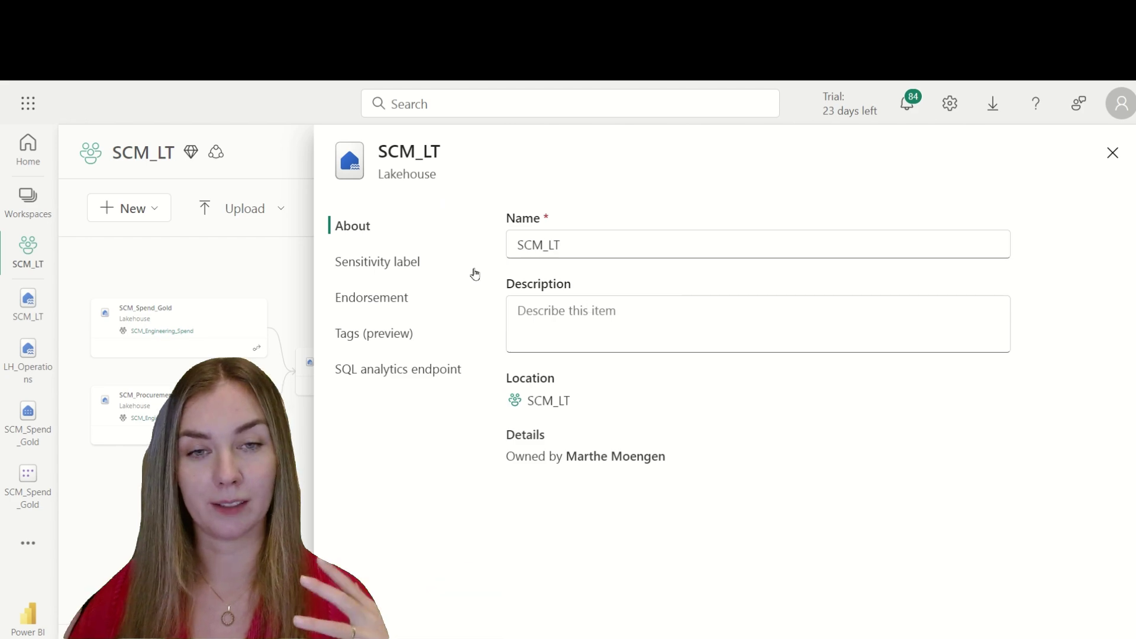
Step: Set the SCM_LT lakehouse's endorsement to Certified
click(465, 264)
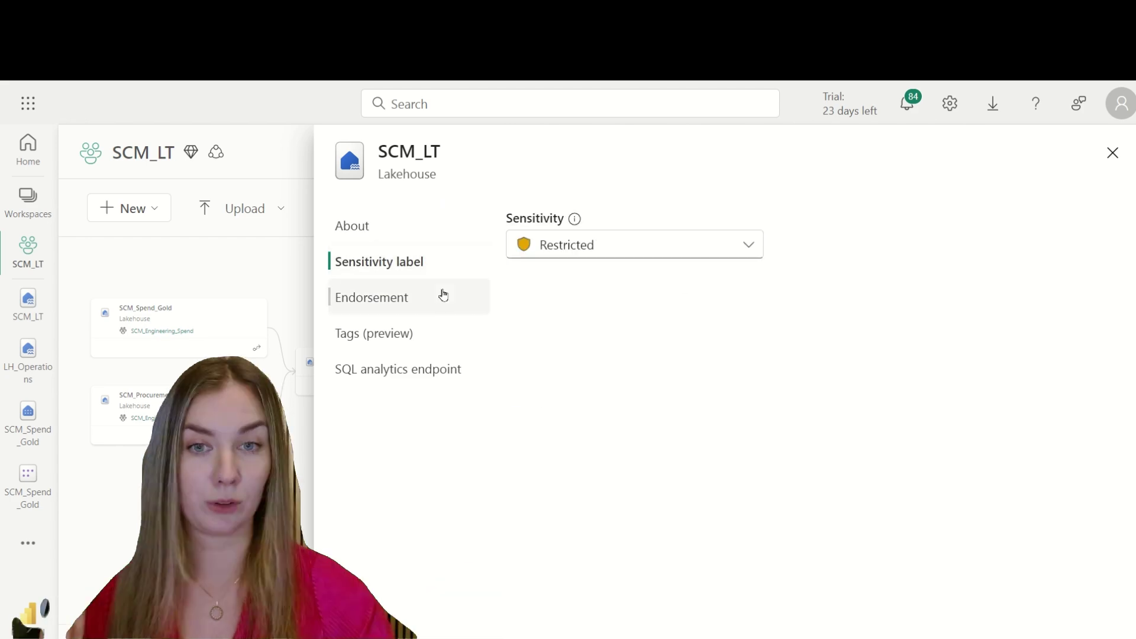
click(432, 296)
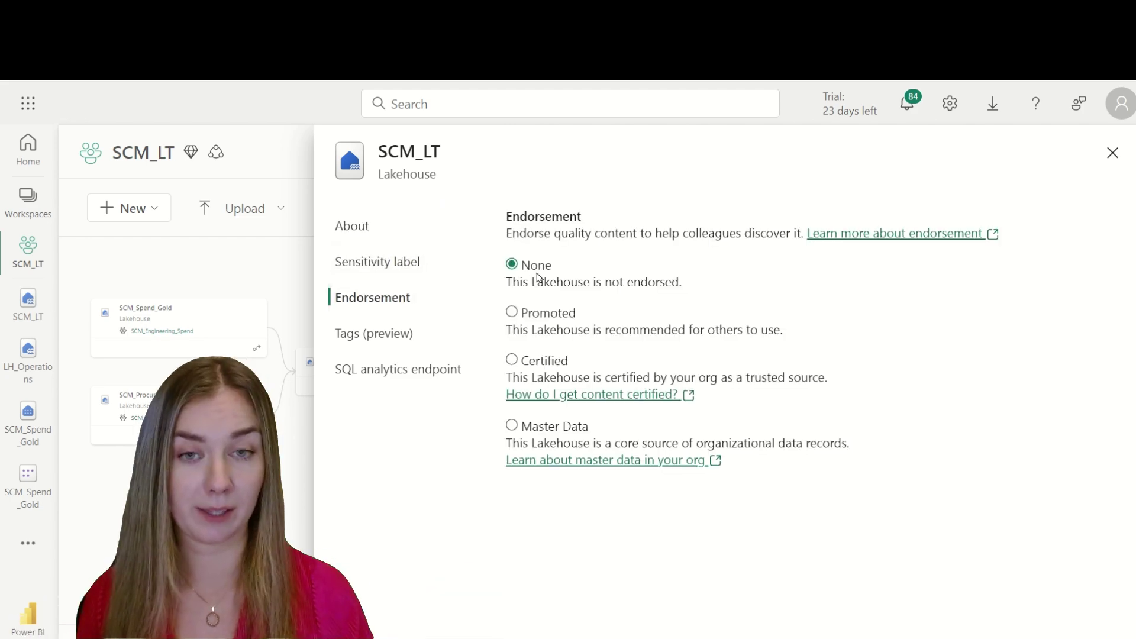
click(513, 362)
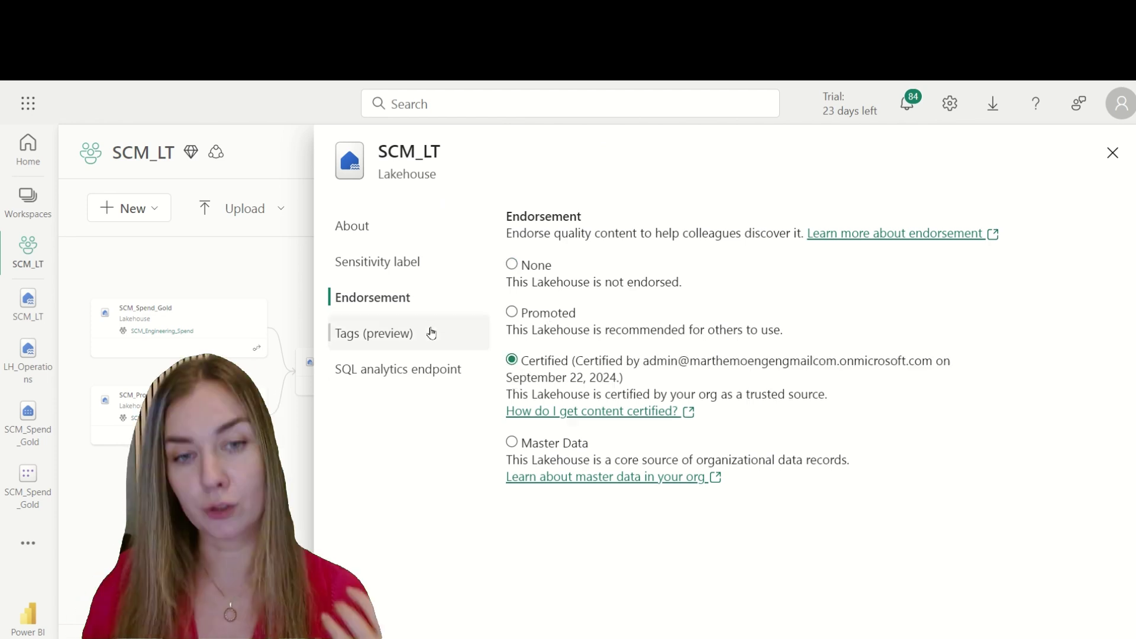
click(431, 332)
Step: Apply the Project A tag to the SCM_LT lakehouse from the Select tags list
click(643, 385)
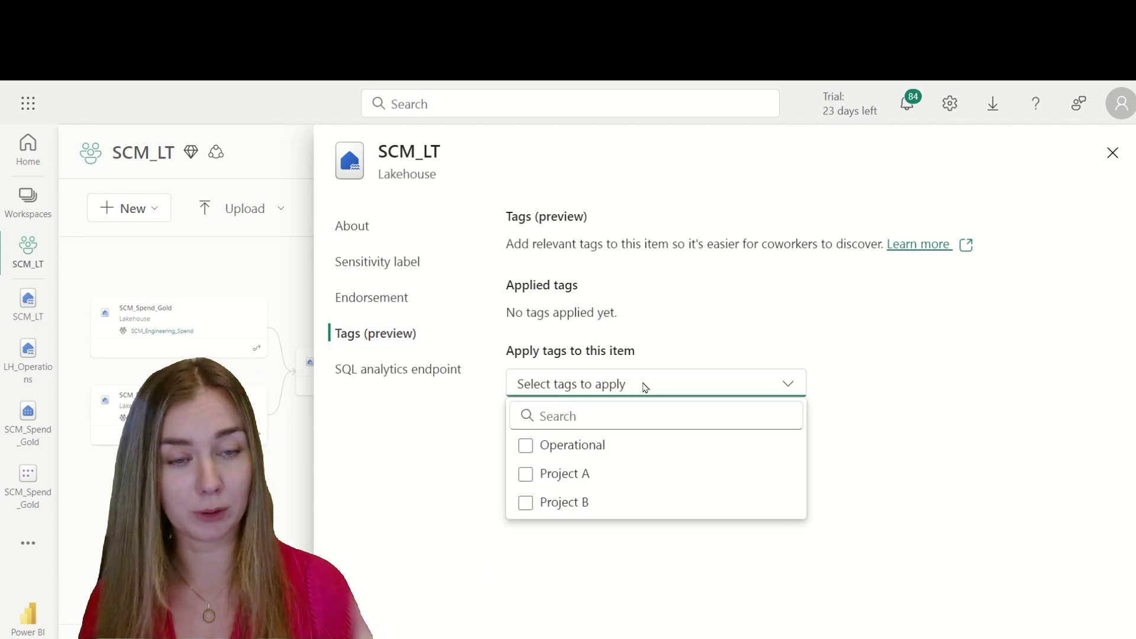
click(526, 474)
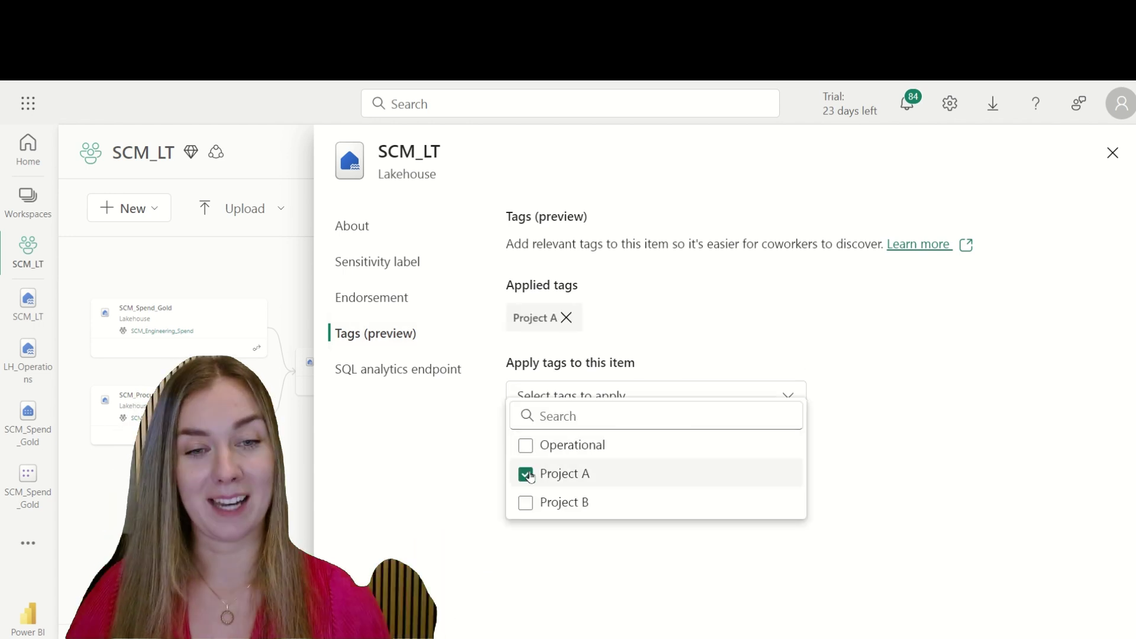
click(526, 473)
click(526, 474)
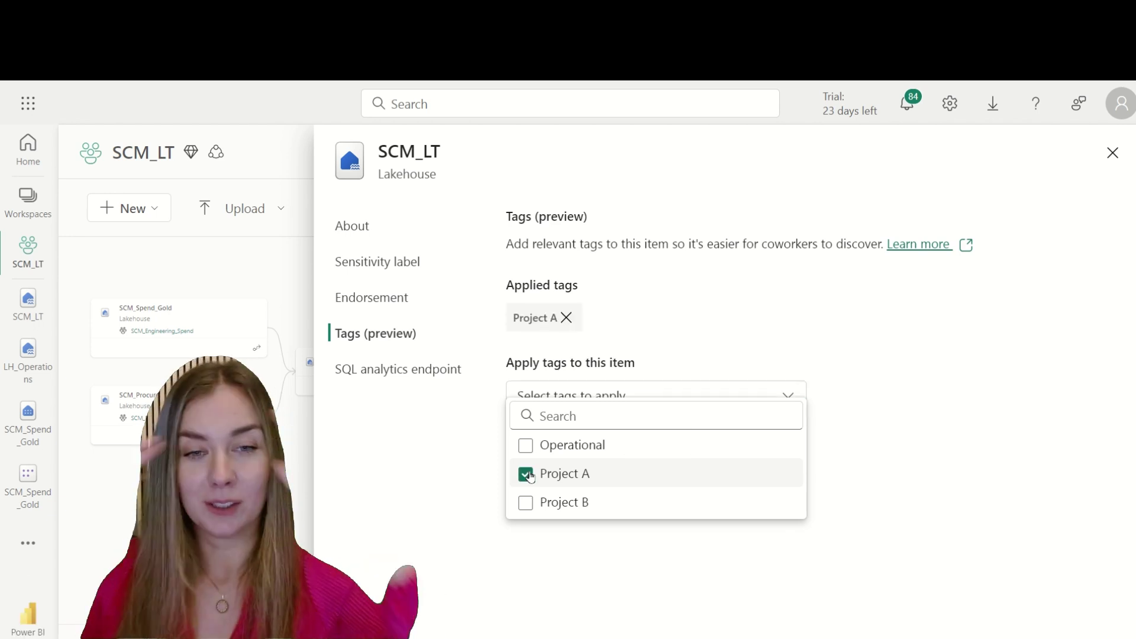
click(527, 474)
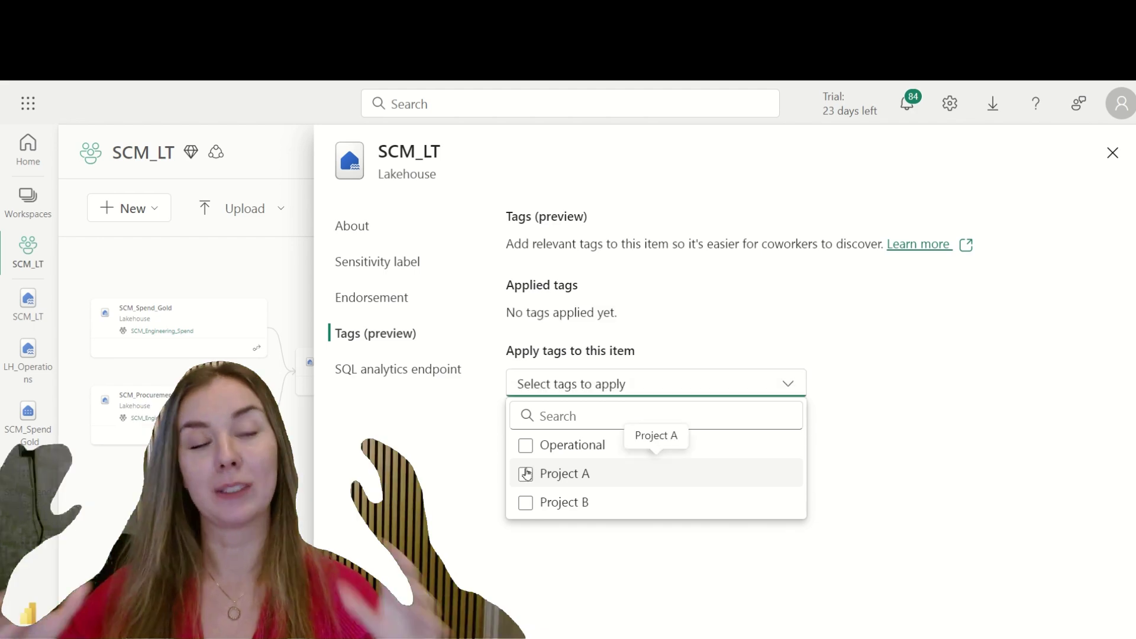
click(526, 474)
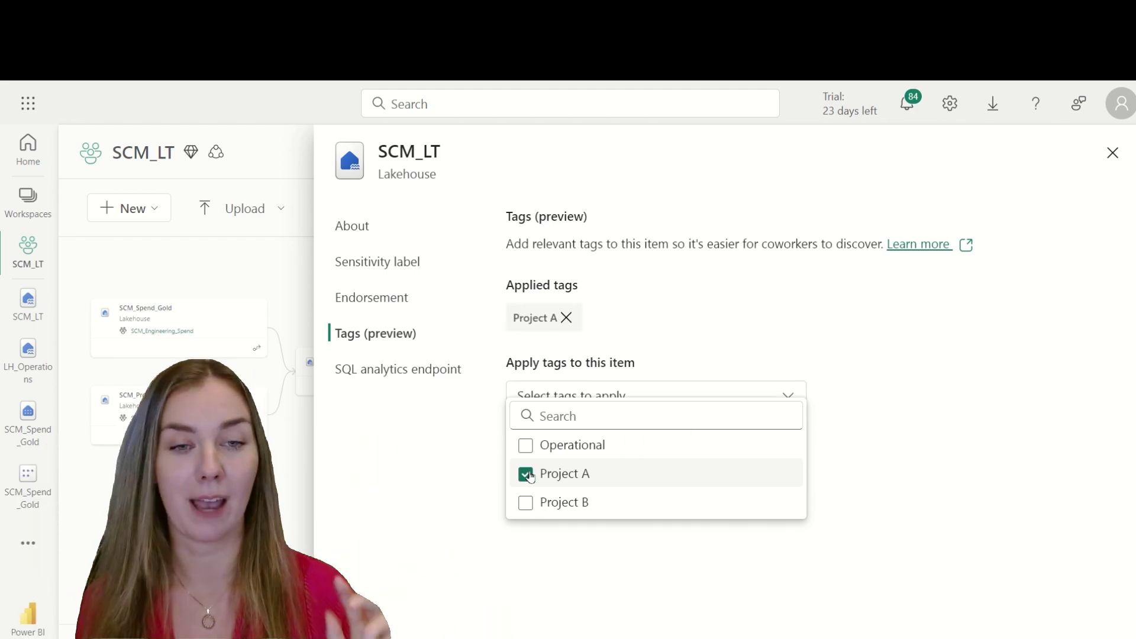
Step: Toggle Project A off and on several more times, leaving it applied
click(527, 473)
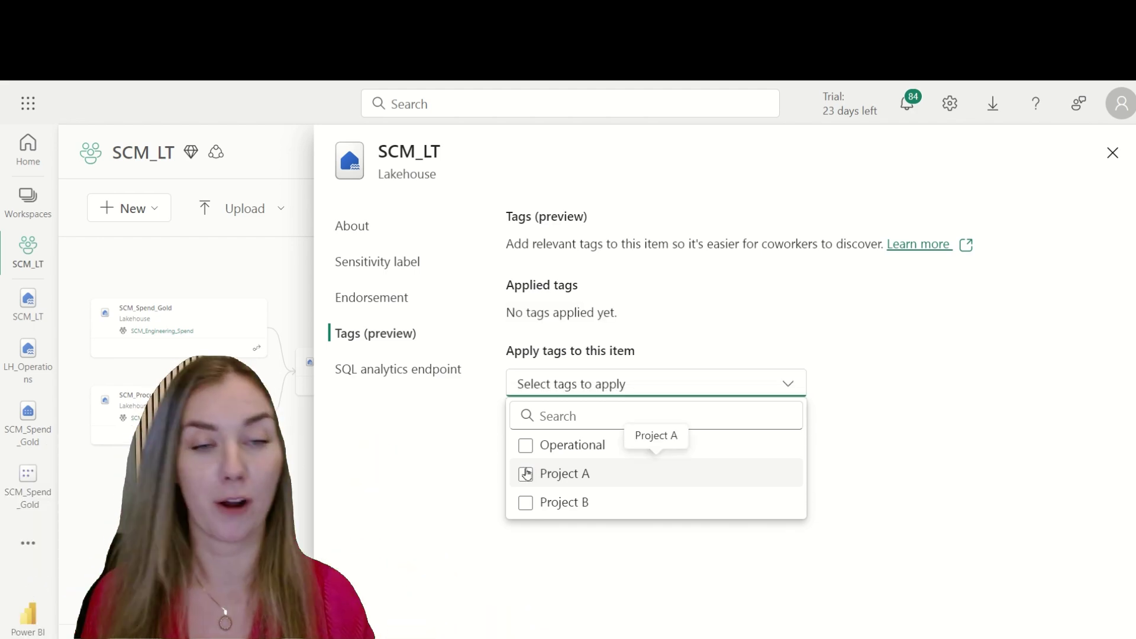
click(528, 473)
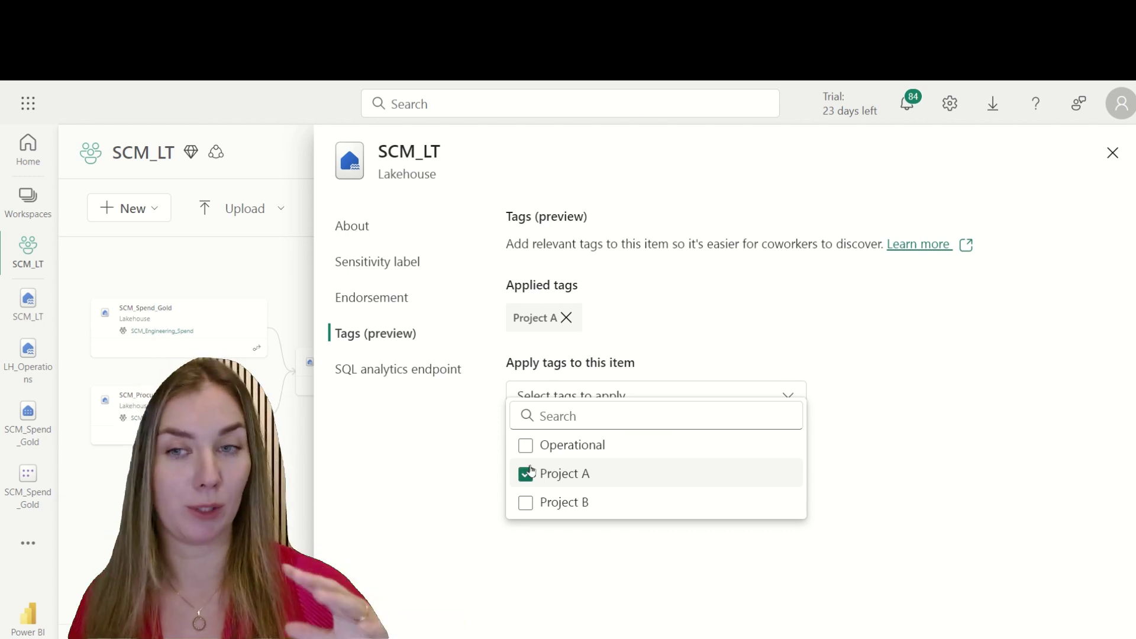
click(528, 472)
click(528, 474)
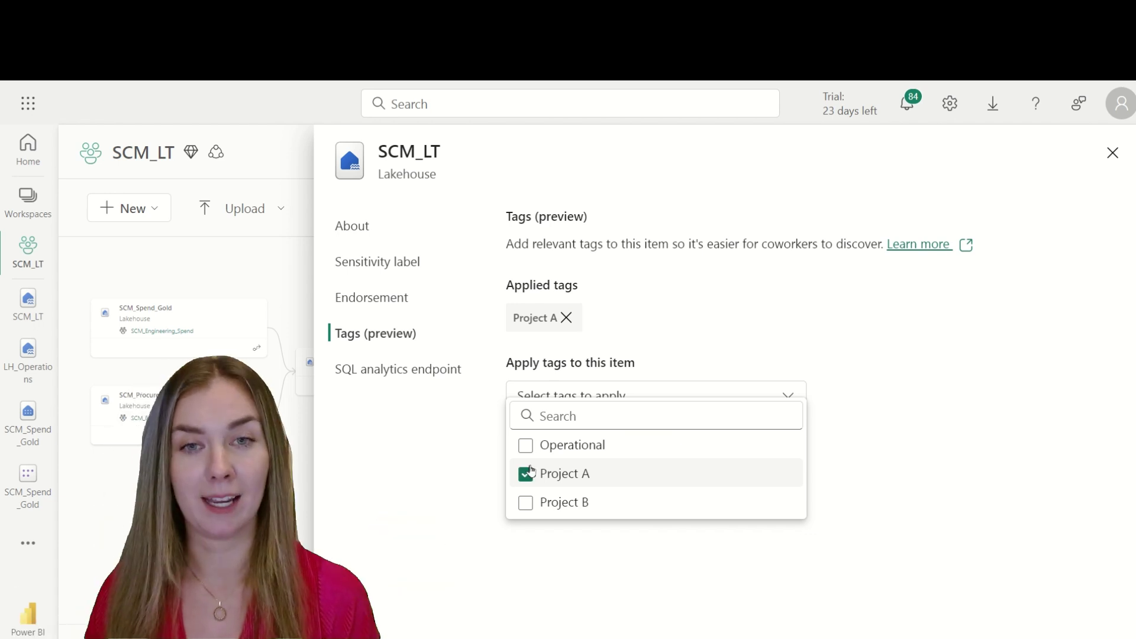
click(528, 475)
click(526, 474)
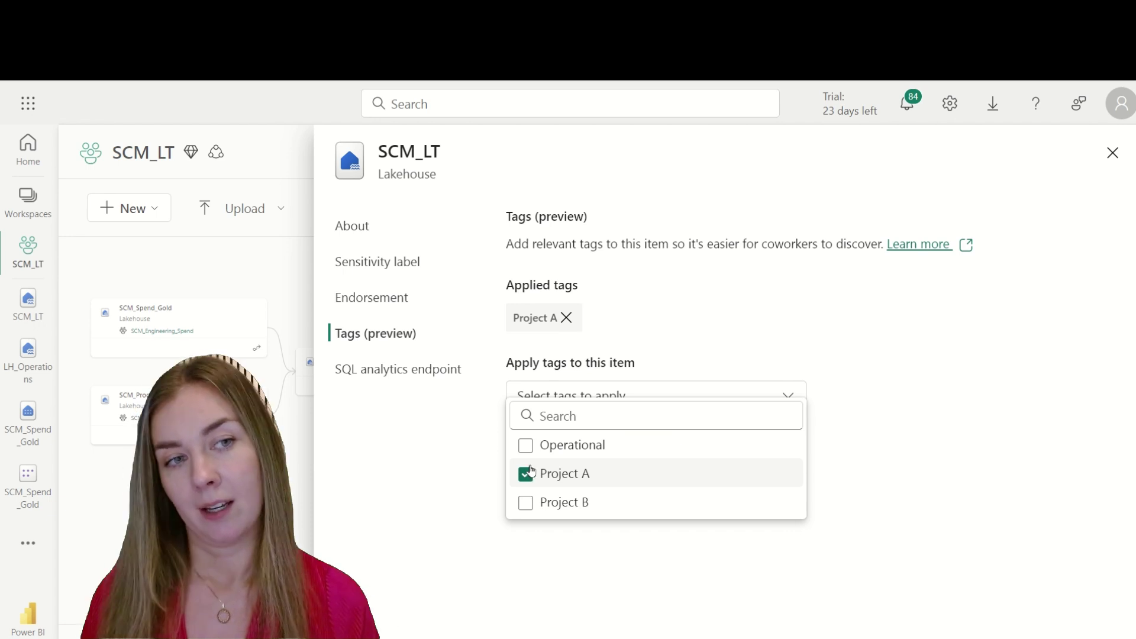
click(527, 474)
click(526, 474)
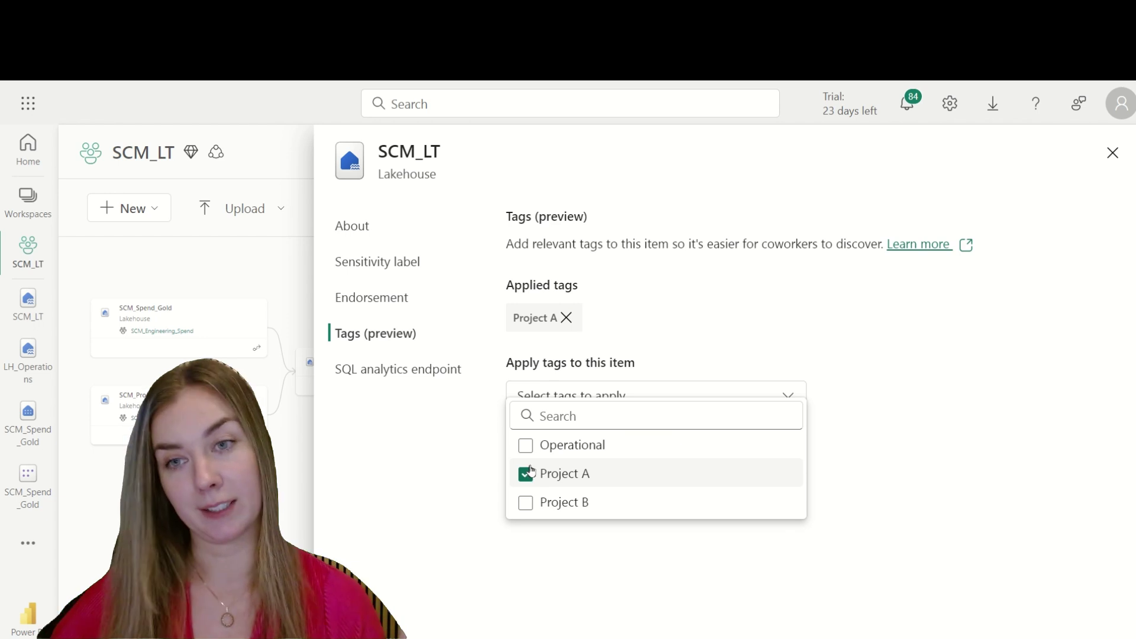
click(529, 472)
click(526, 474)
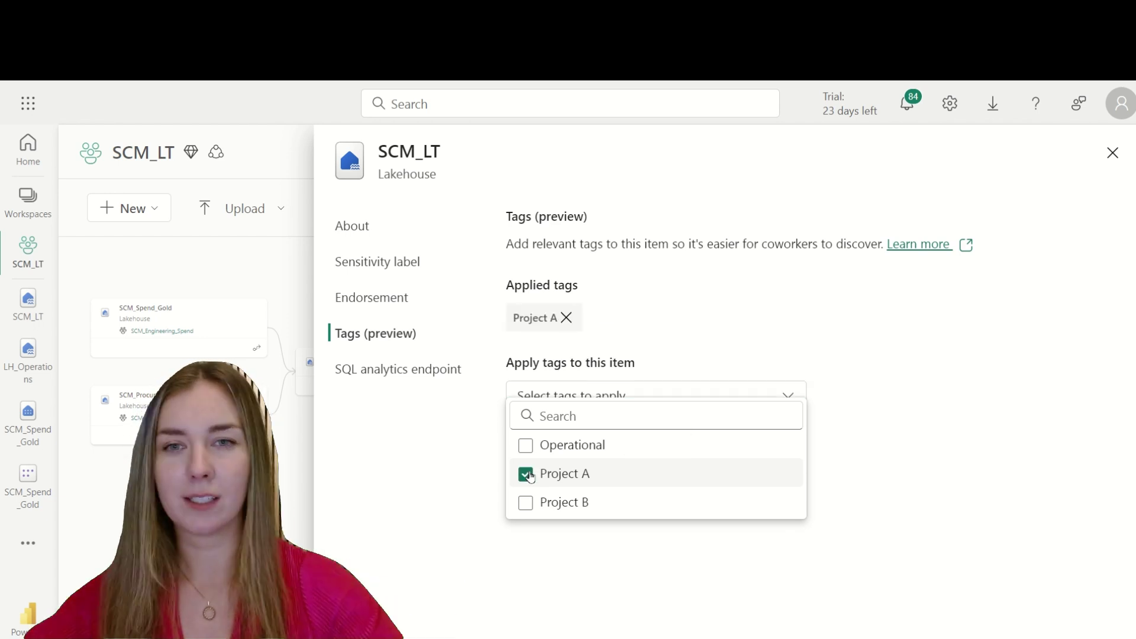
click(526, 473)
click(527, 473)
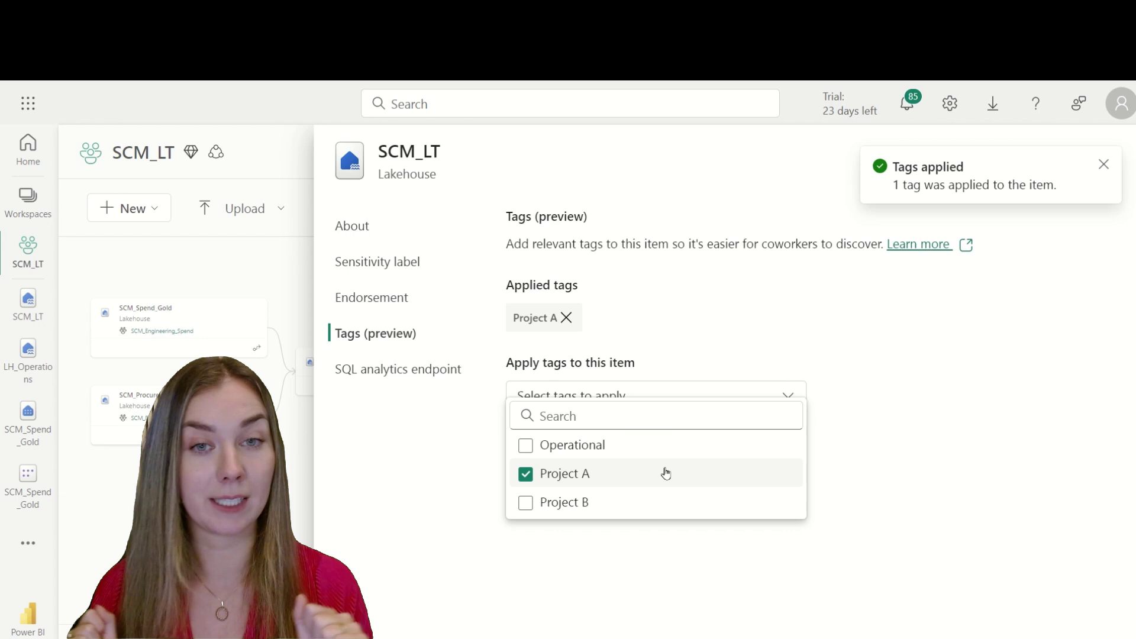
Step: Repeatedly uncheck and re-check Project A in the Select tags list
click(666, 473)
click(525, 474)
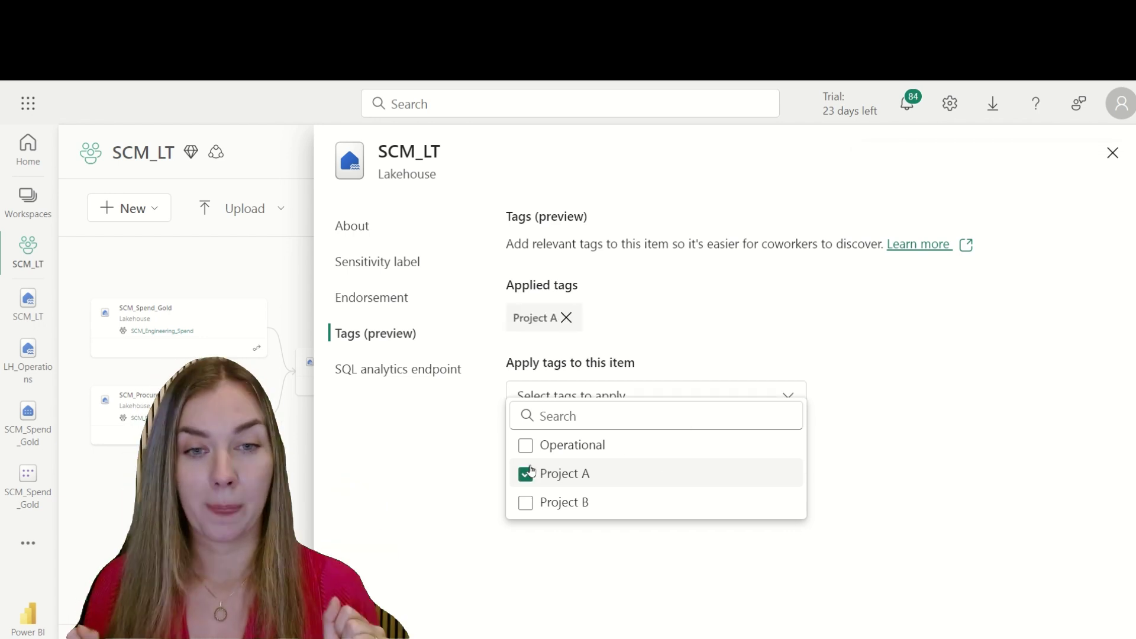
click(526, 473)
click(526, 474)
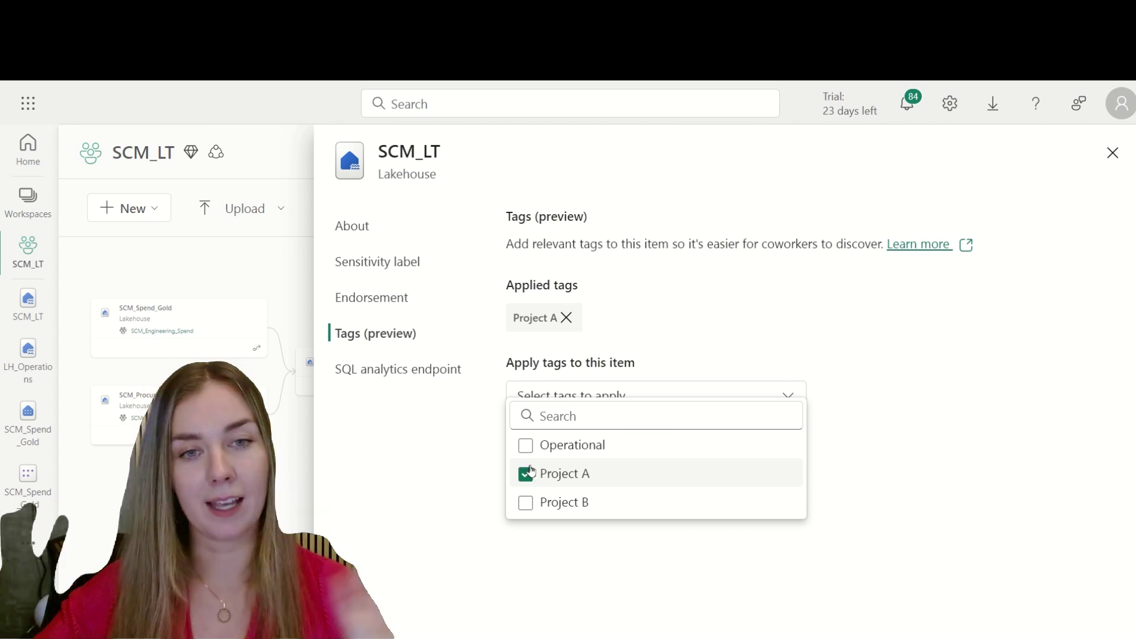
click(525, 474)
click(526, 474)
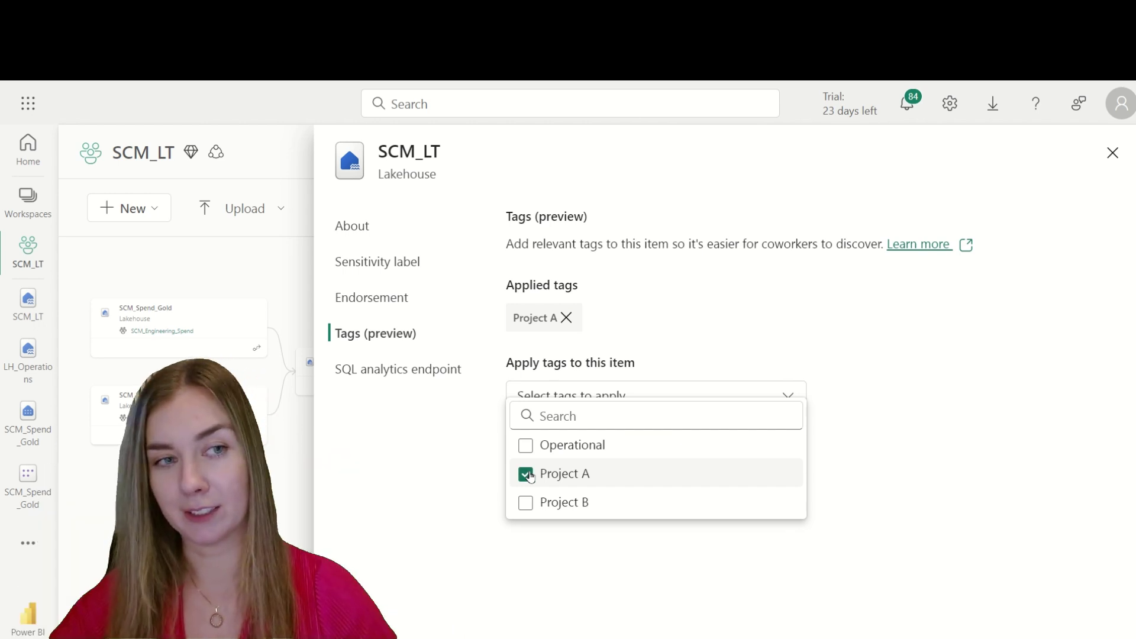
click(526, 473)
click(526, 473)
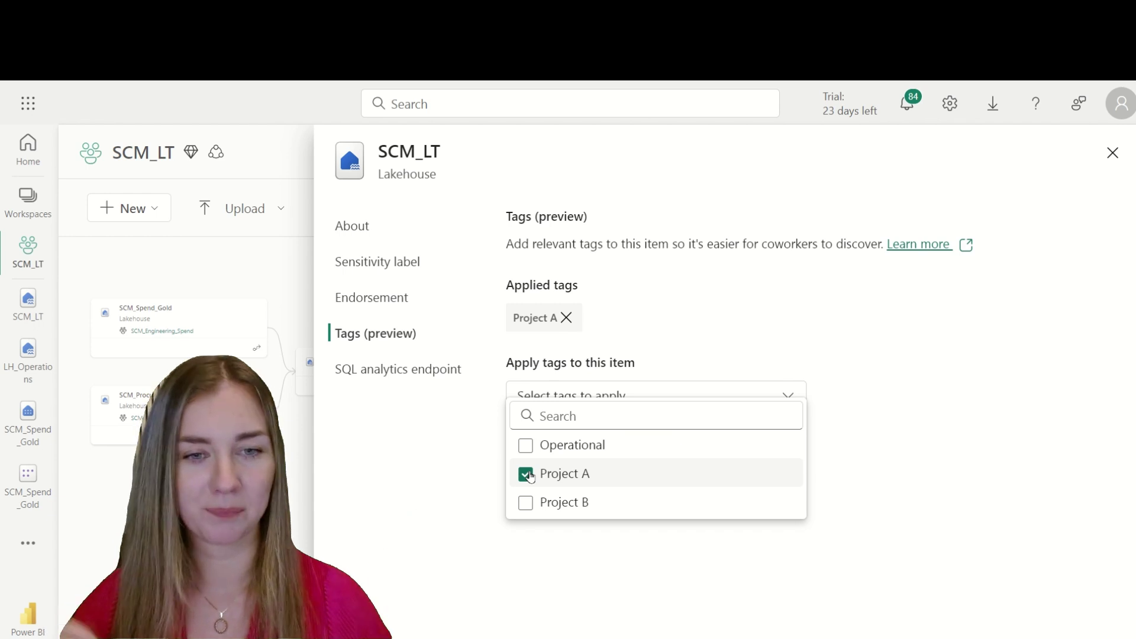
click(528, 472)
click(526, 474)
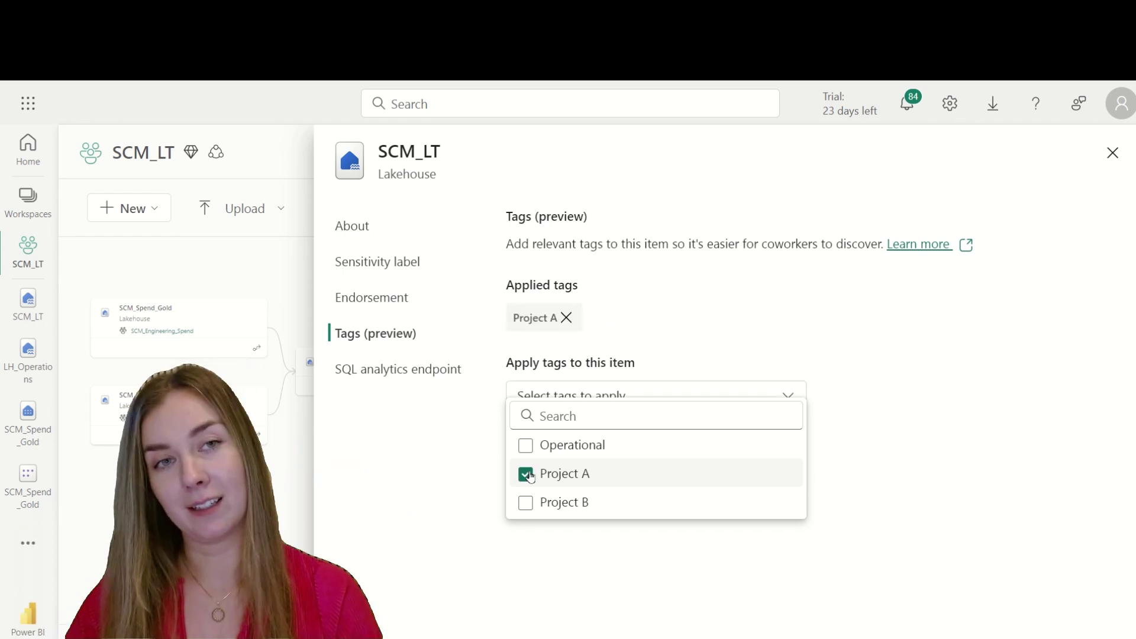
click(529, 472)
click(526, 474)
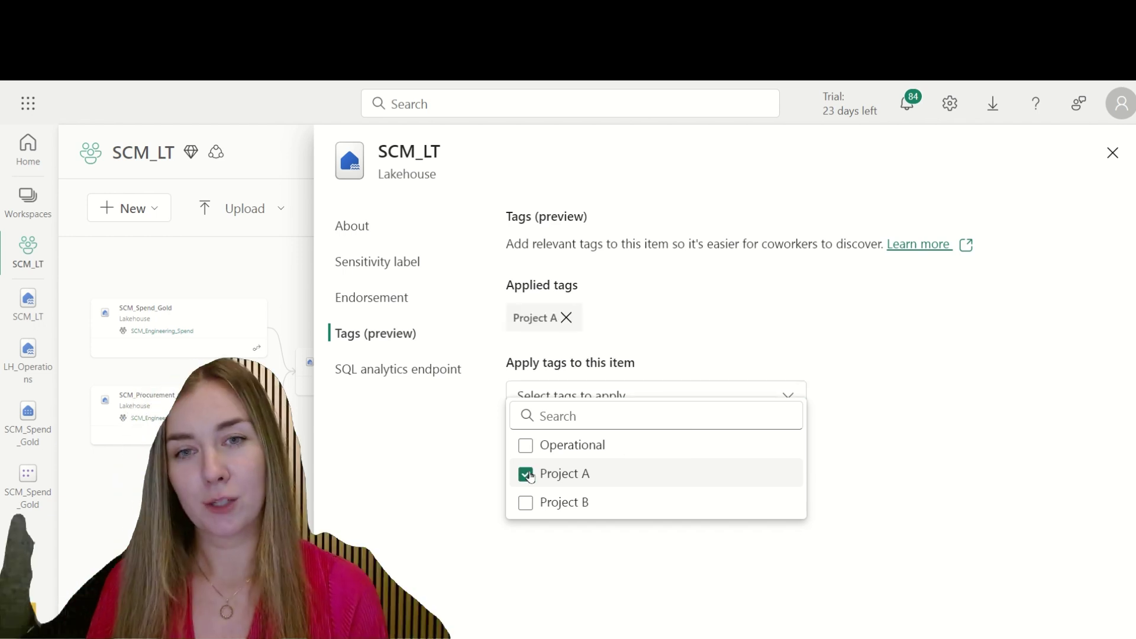
click(529, 472)
Step: Keep toggling Project A off and on, ending with the tag applied to SCM_LT
click(527, 474)
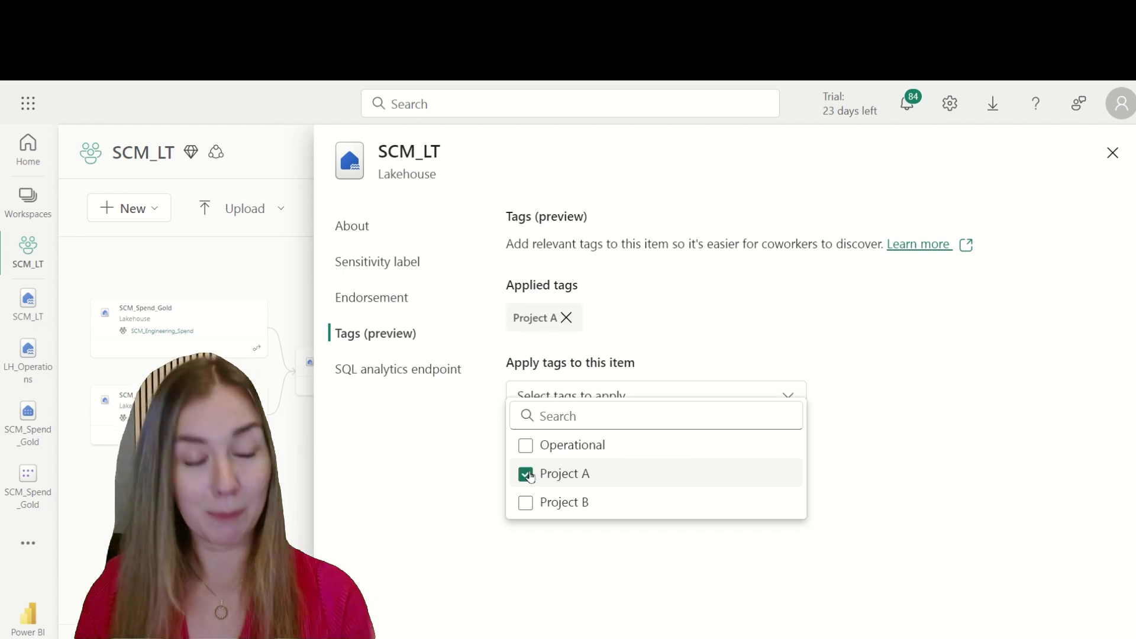
click(529, 472)
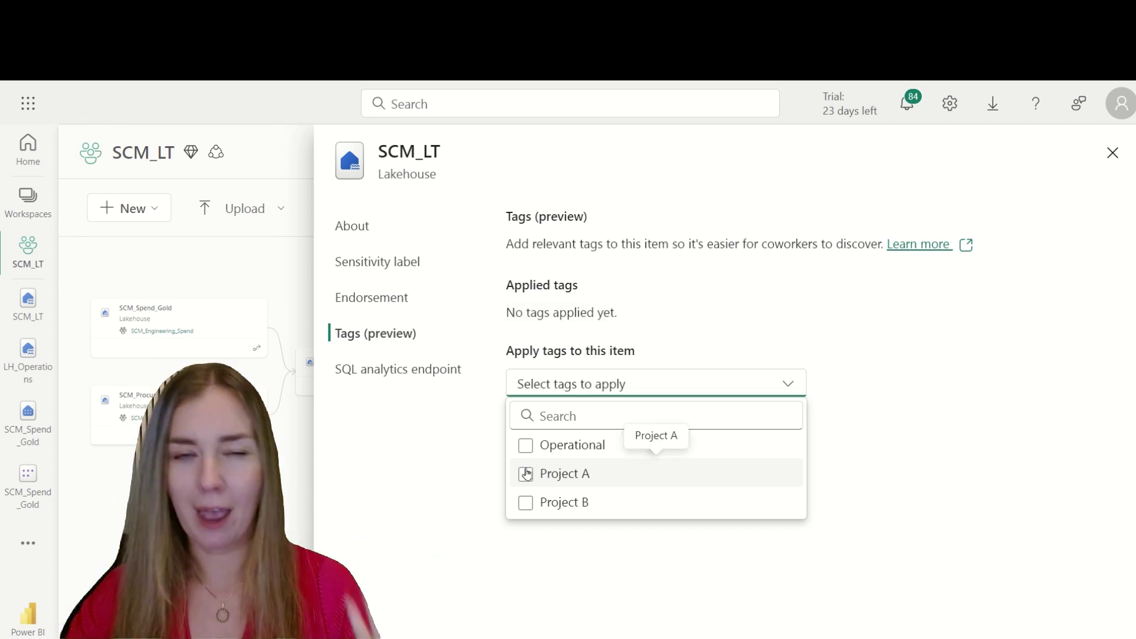
click(527, 474)
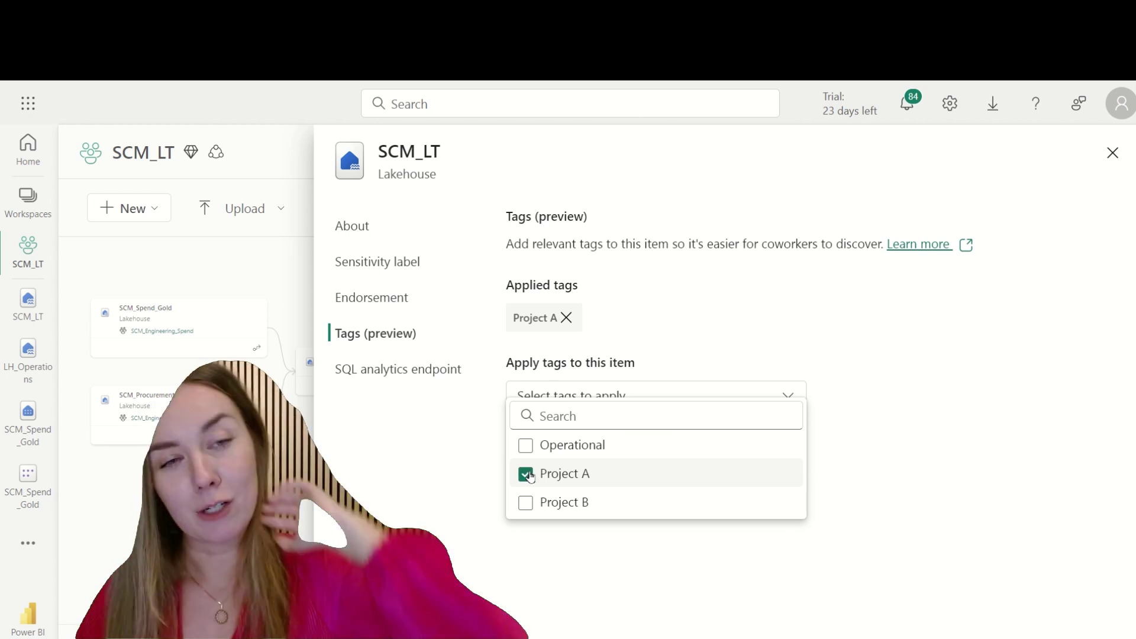
click(530, 472)
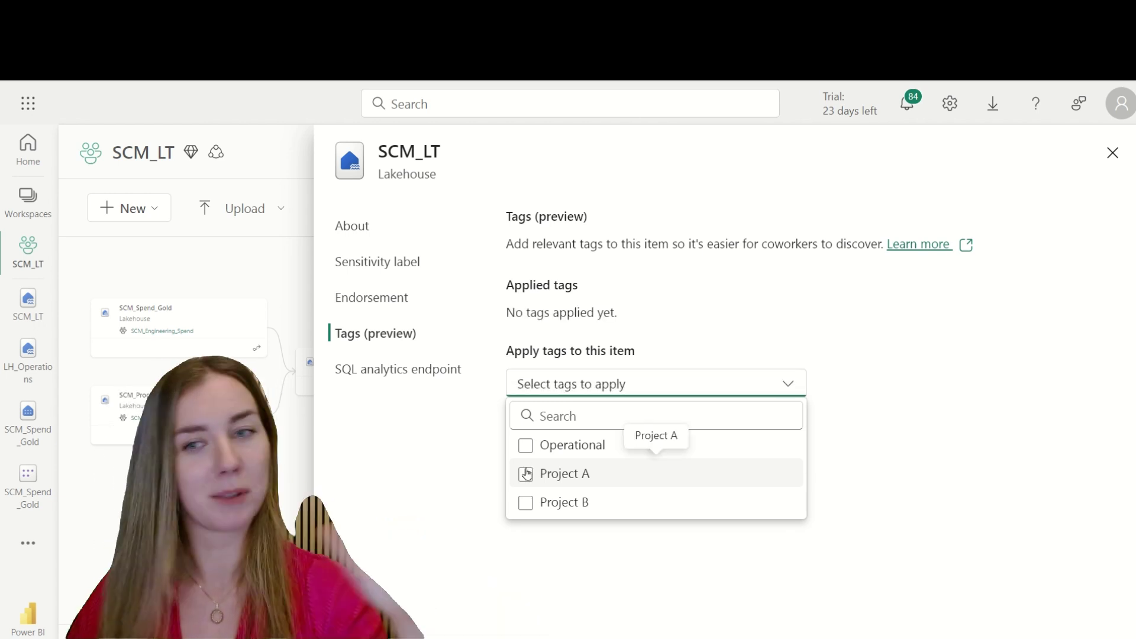
click(526, 474)
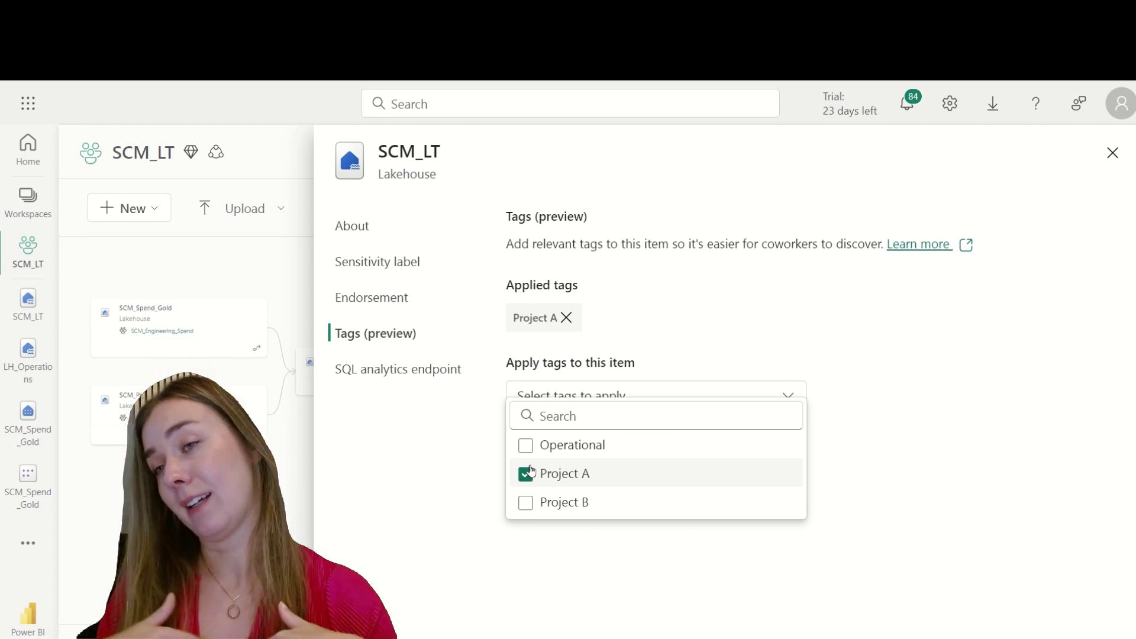
click(530, 472)
click(526, 474)
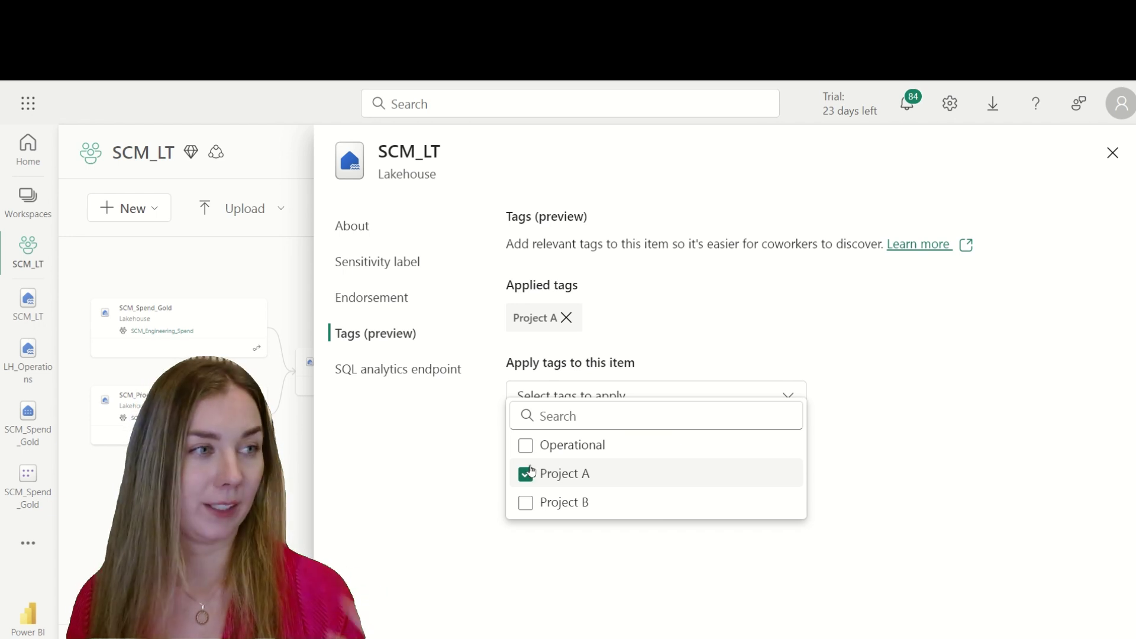
click(530, 472)
click(529, 475)
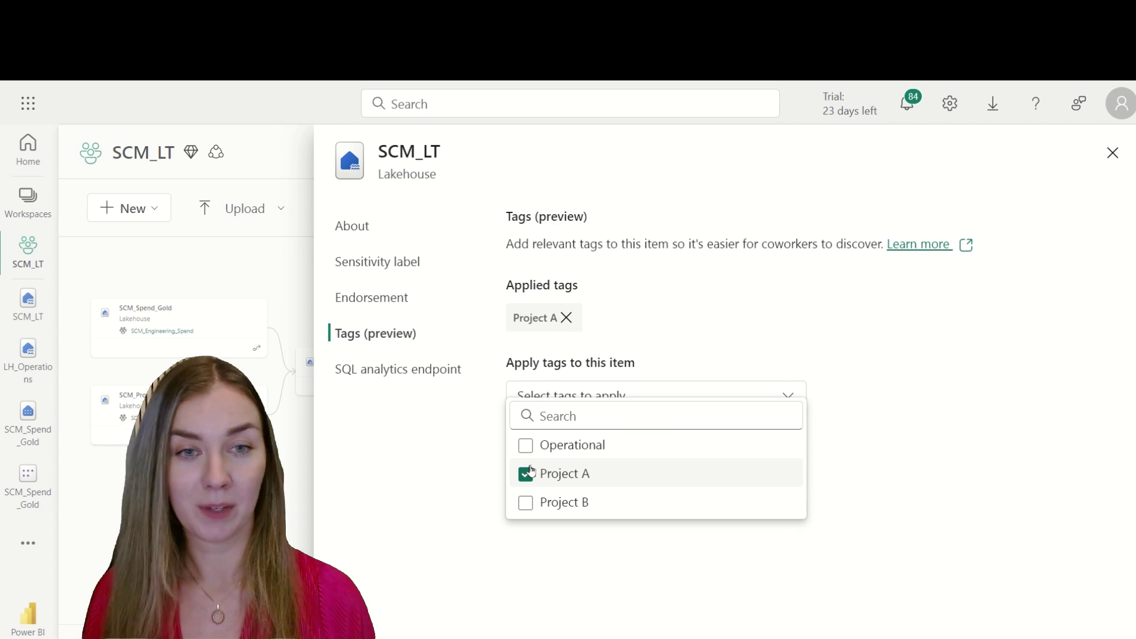
click(530, 472)
click(526, 474)
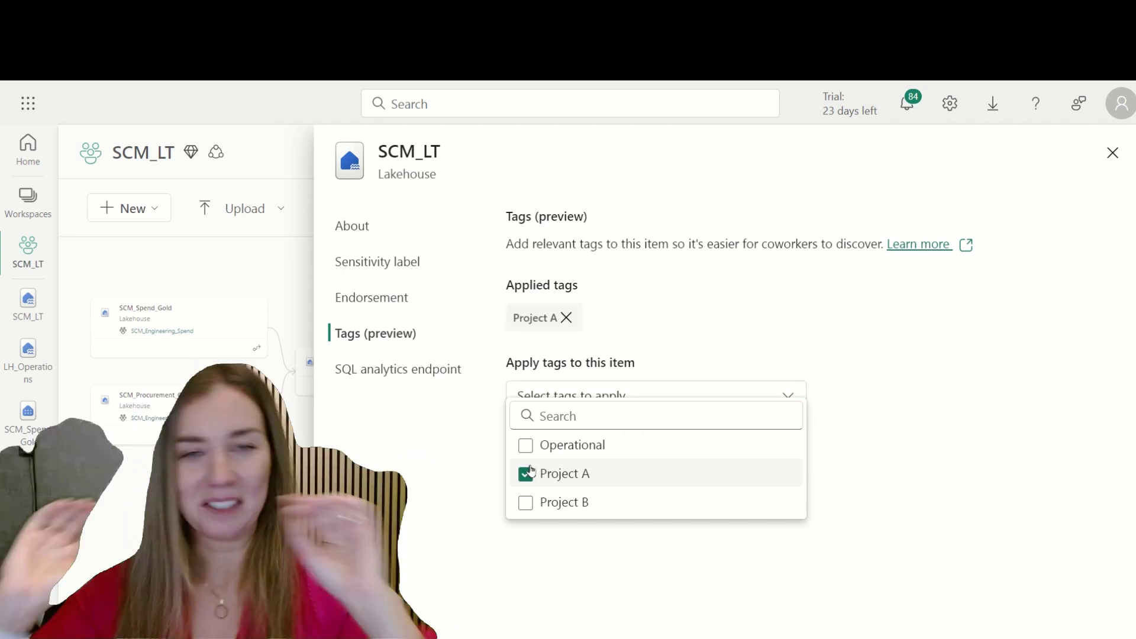
click(526, 473)
click(526, 473)
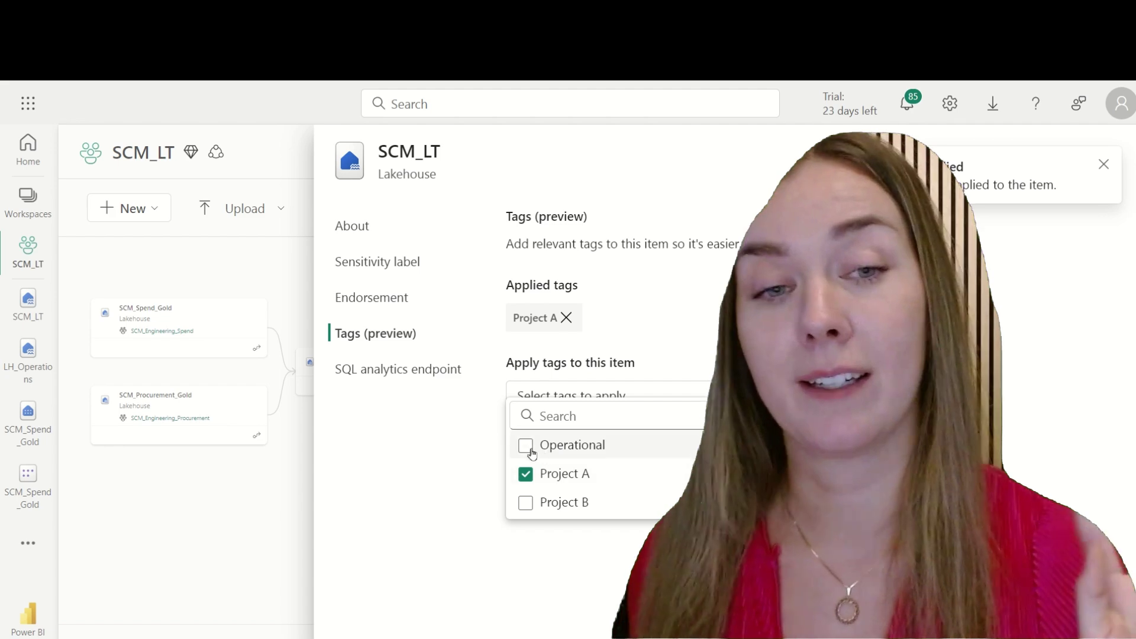
Step: Add the Operational tag alongside Project A and dismiss the tags list and notice
click(526, 447)
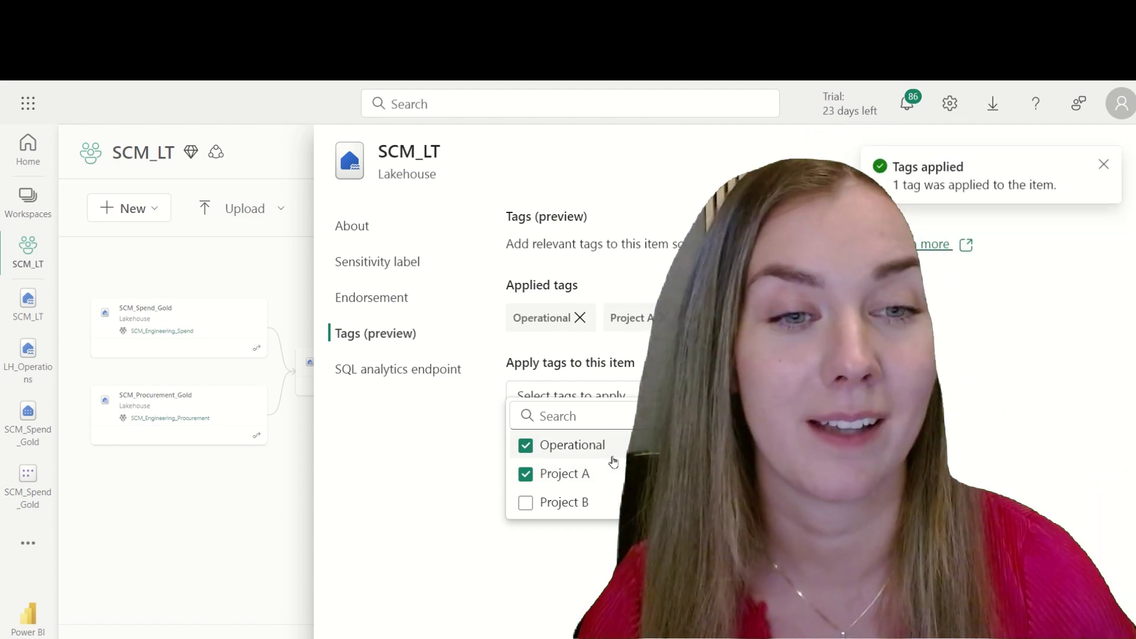
key(Escape)
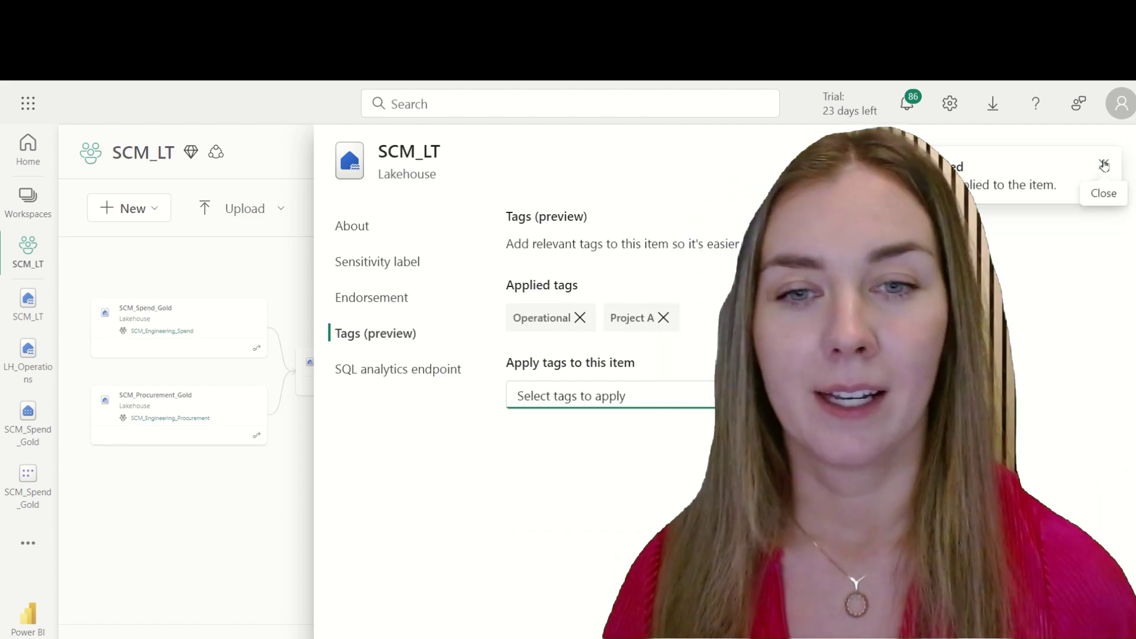
click(1104, 165)
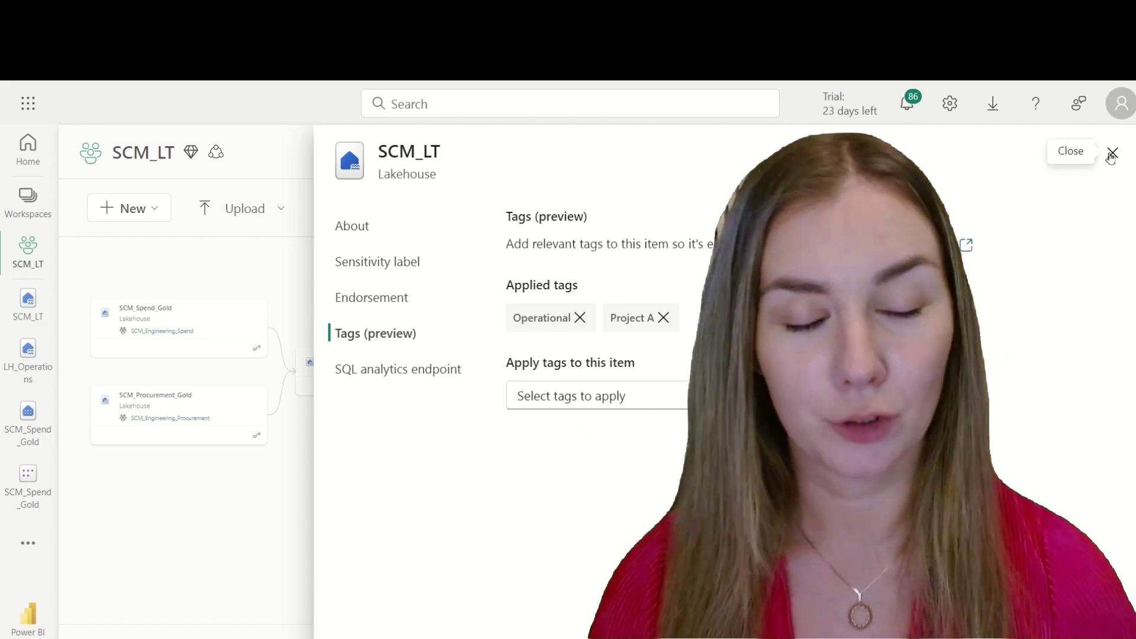
Step: Close the lakehouse settings and zoom the lineage canvas to inspect SCM_LT's badges
click(1112, 155)
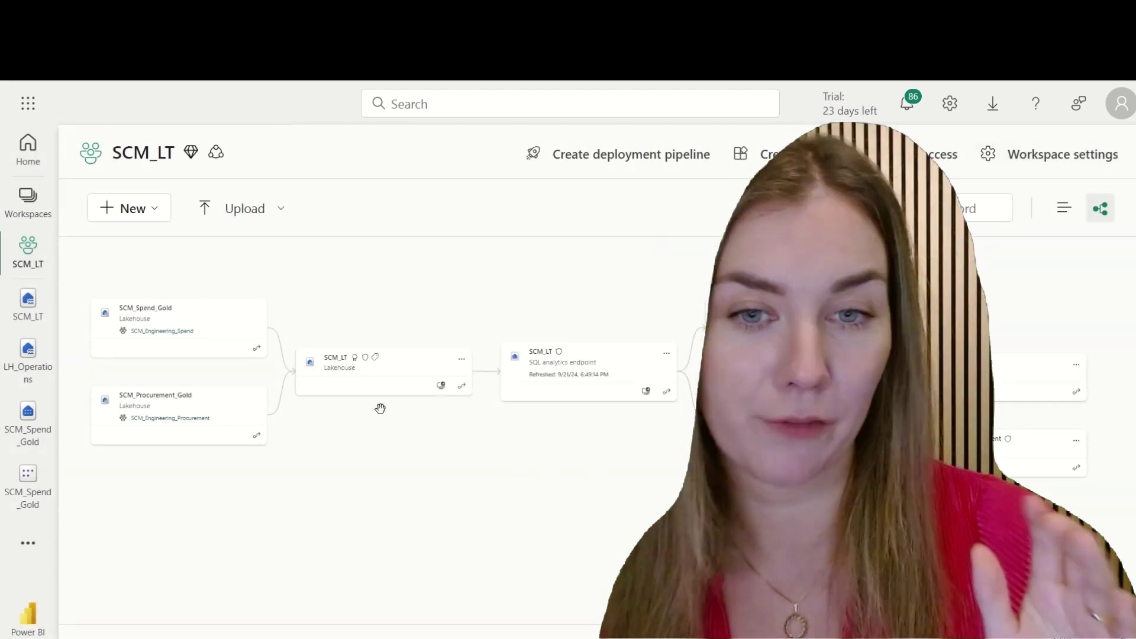
scroll(355, 376, up, 5)
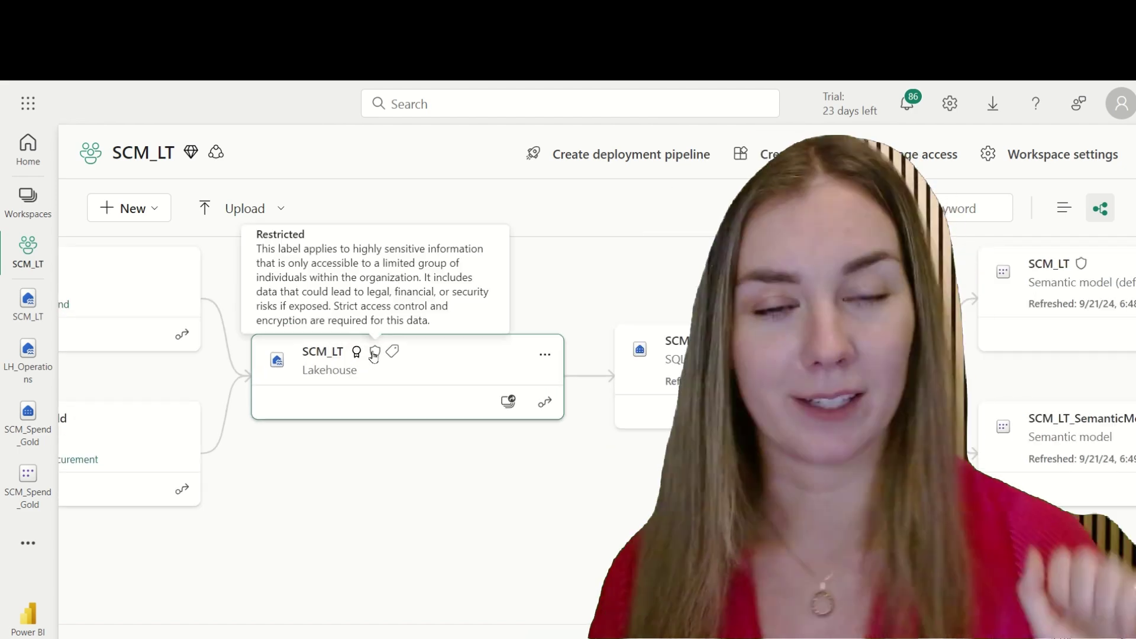
mouse_move(391, 357)
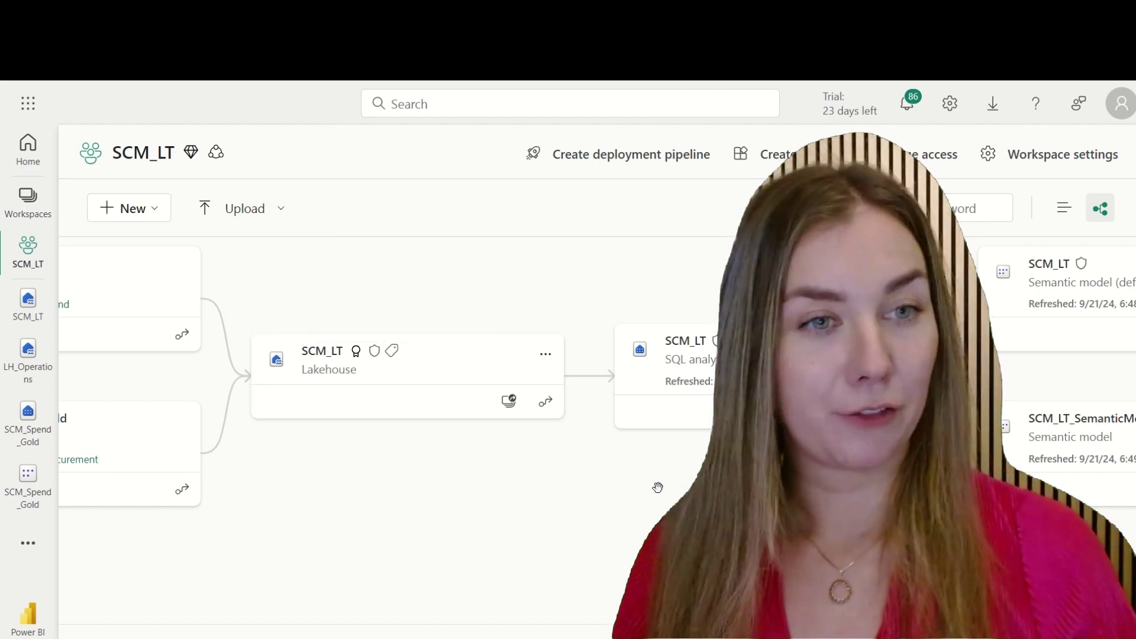
scroll(655, 485, down, 2)
scroll(684, 463, down, 1)
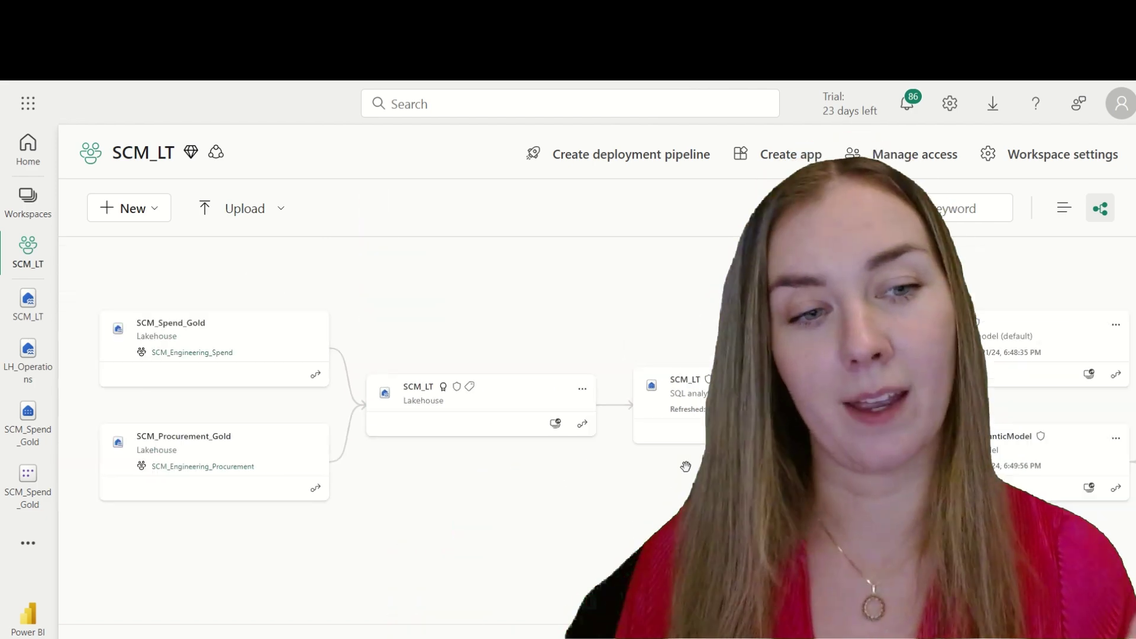
Step: Open Microsoft Purview hub from Settings, reset zoom to 100%, and scroll to the Fabric data insights
click(948, 105)
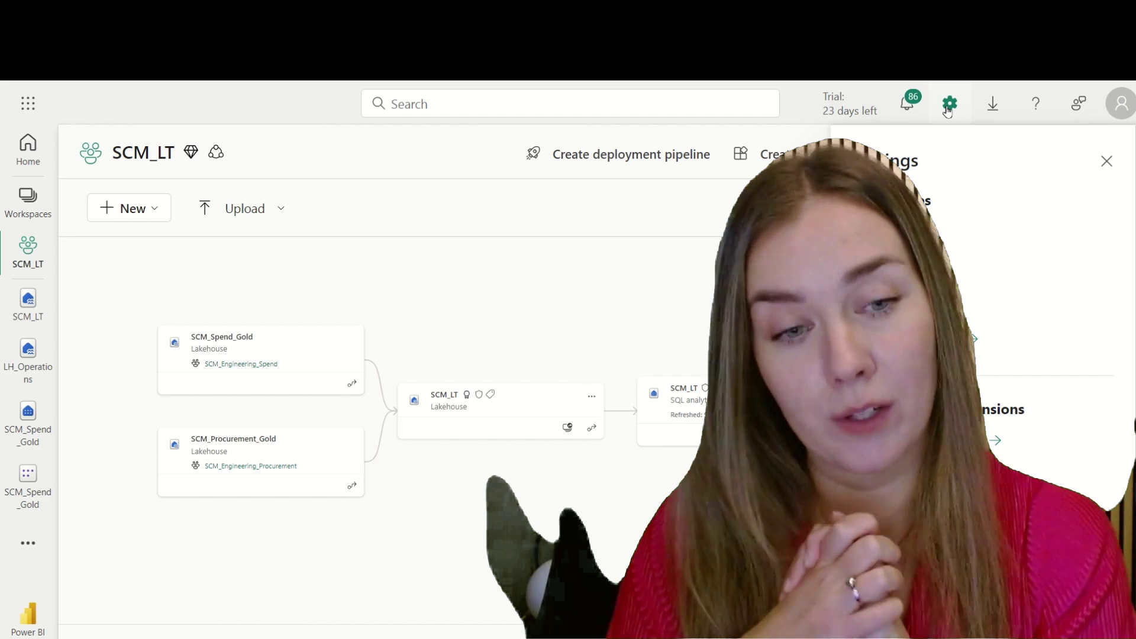
scroll(982, 355, down, 2)
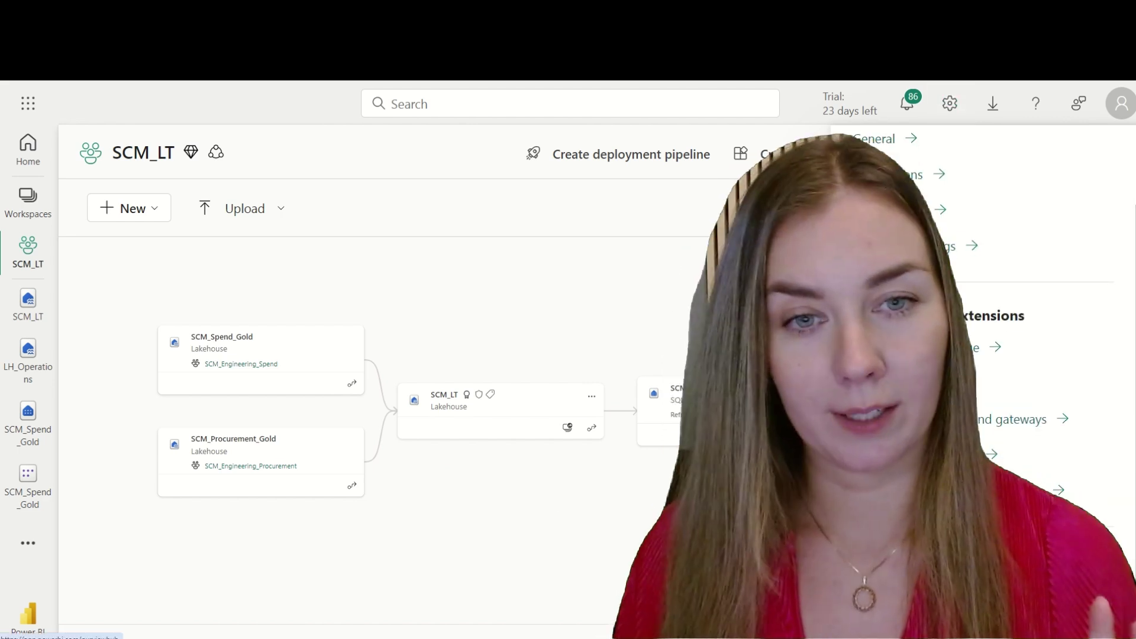
click(1018, 615)
key(ctrl+0)
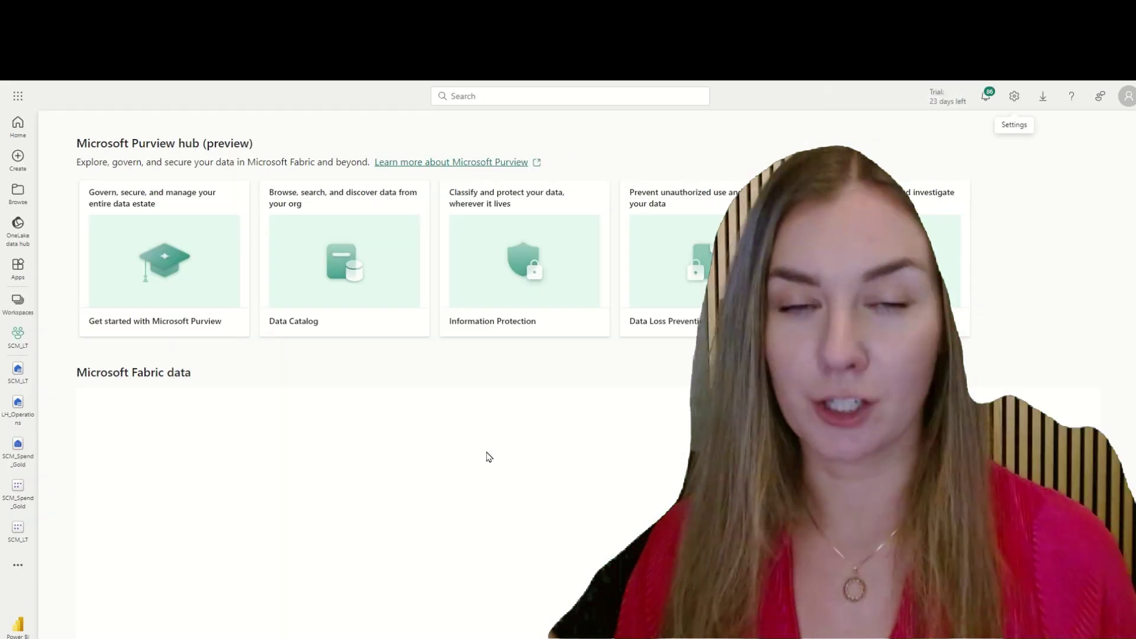
scroll(487, 456, down, 5)
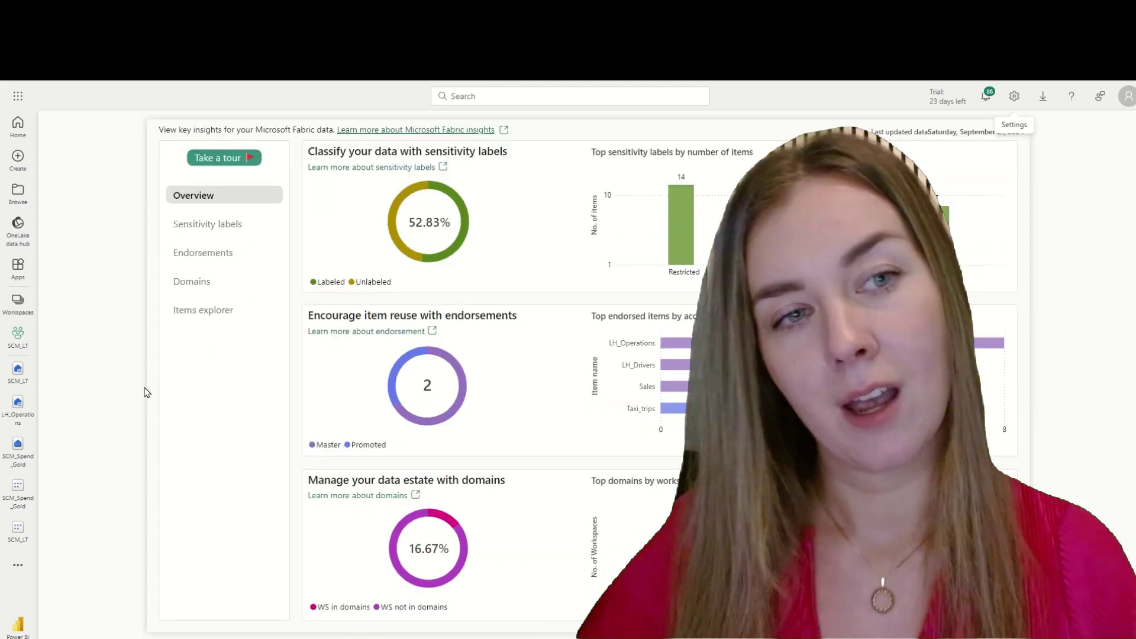
Step: Review the Sensitivity labels, Endorsements and Domains insights, finishing on the Items explorer report
click(252, 232)
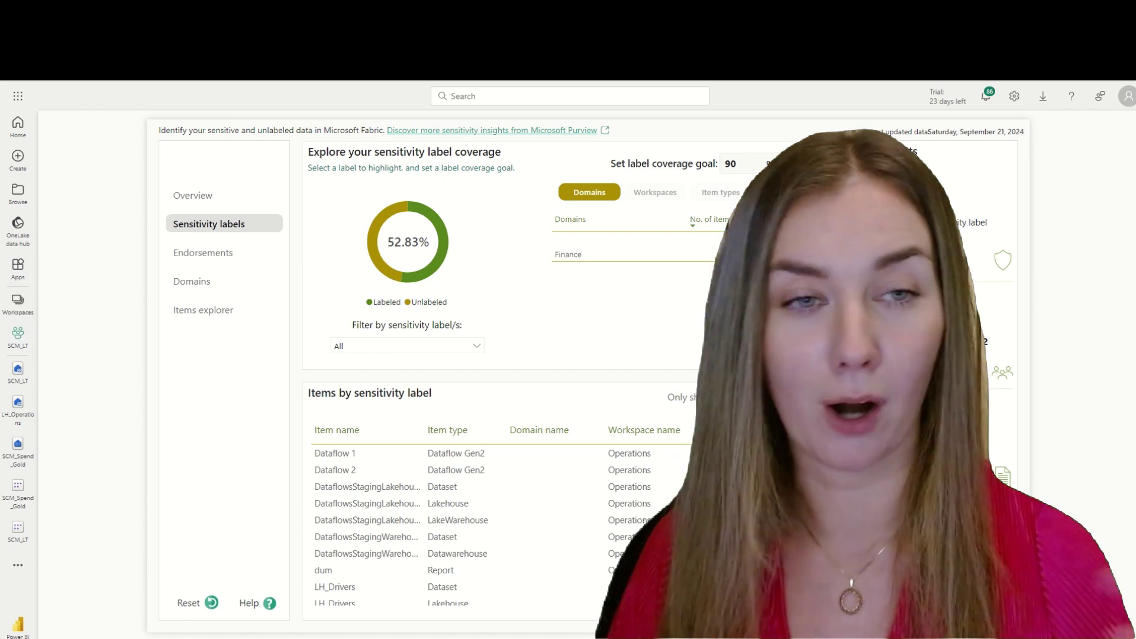
click(217, 260)
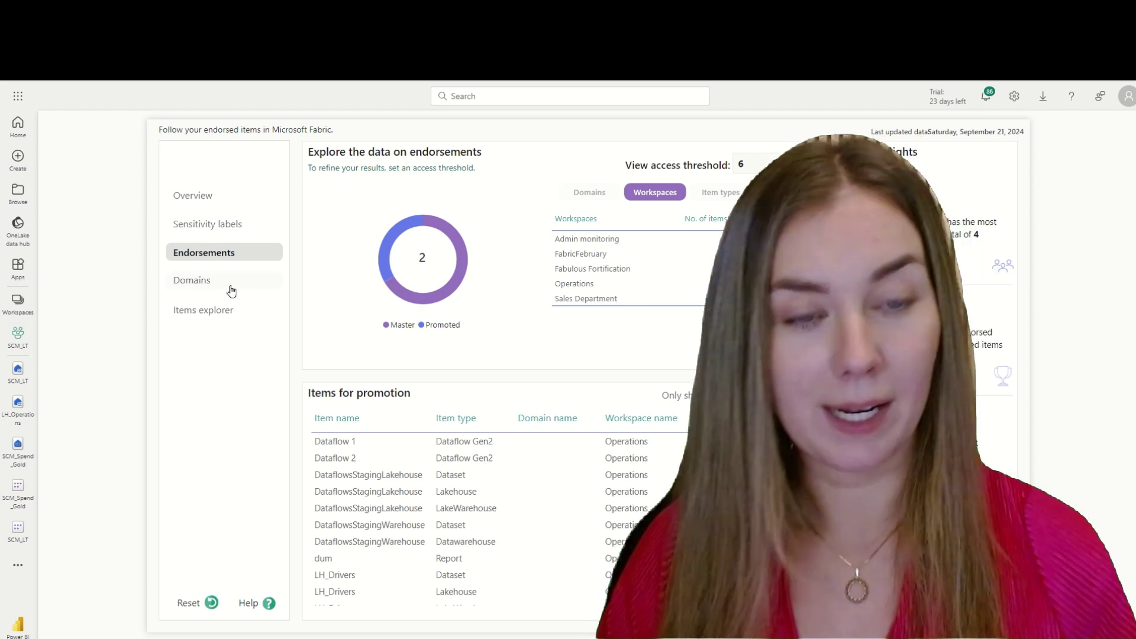
click(230, 282)
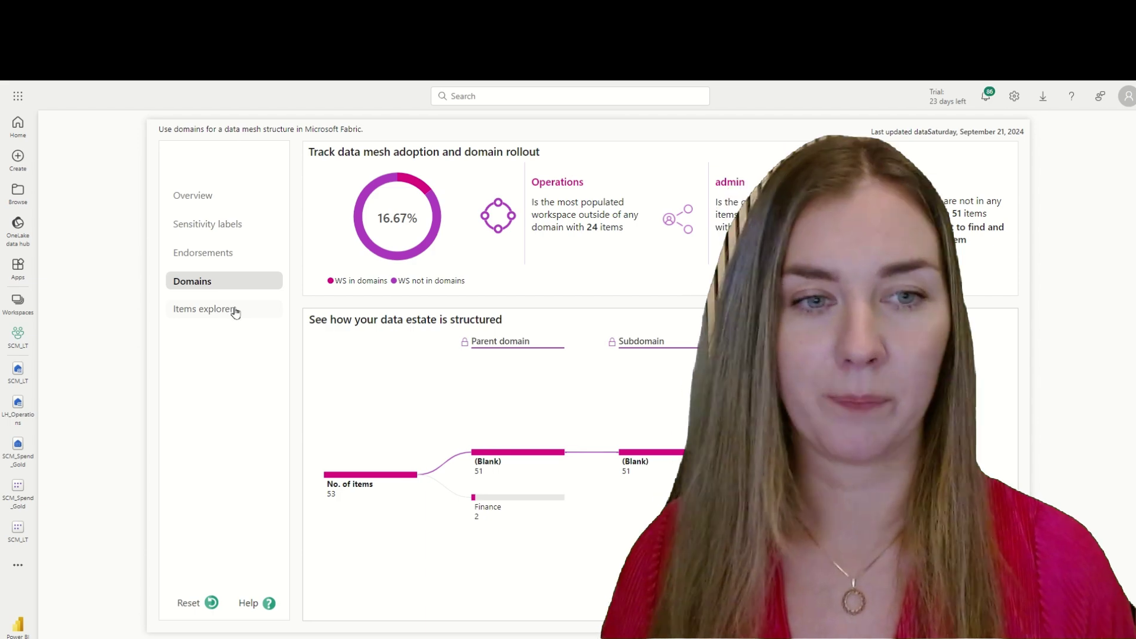
click(235, 311)
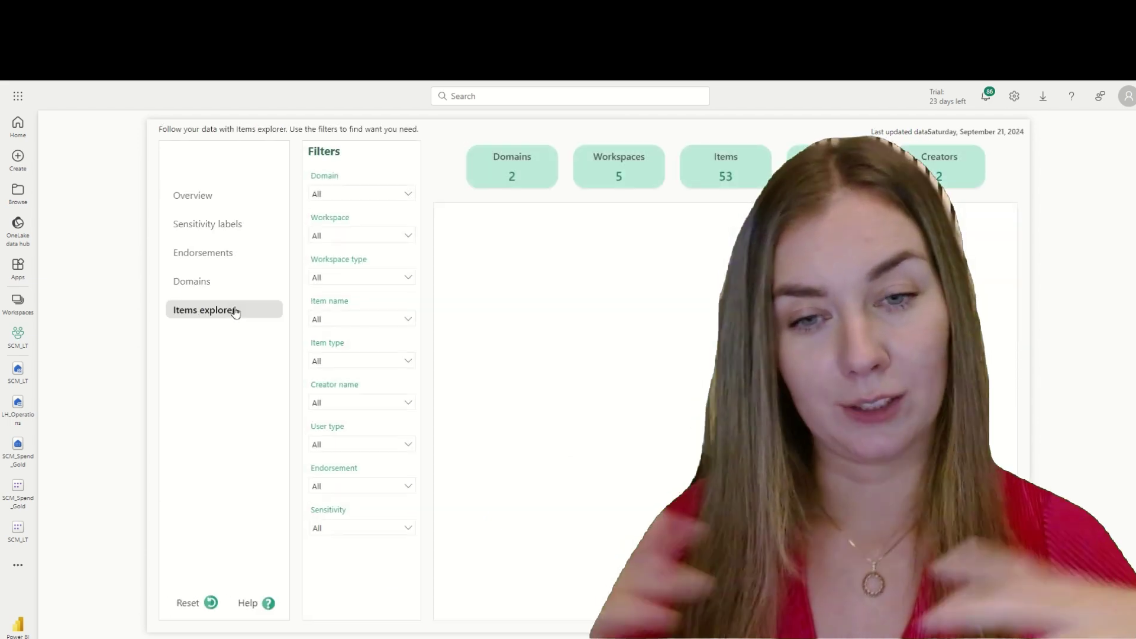
scroll(99, 350, up, 5)
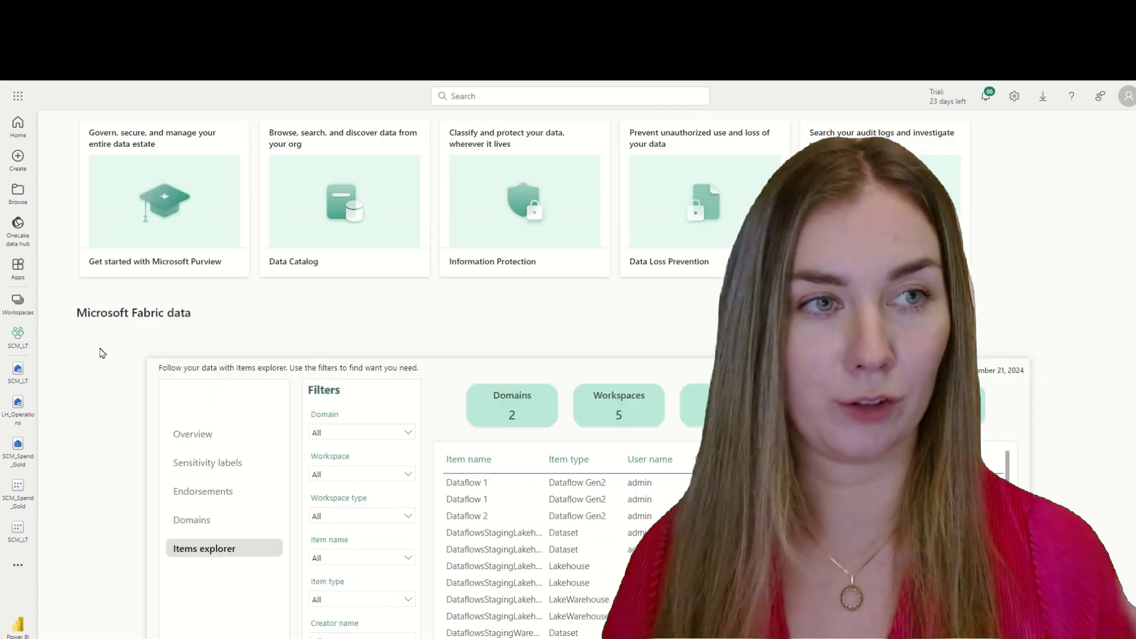